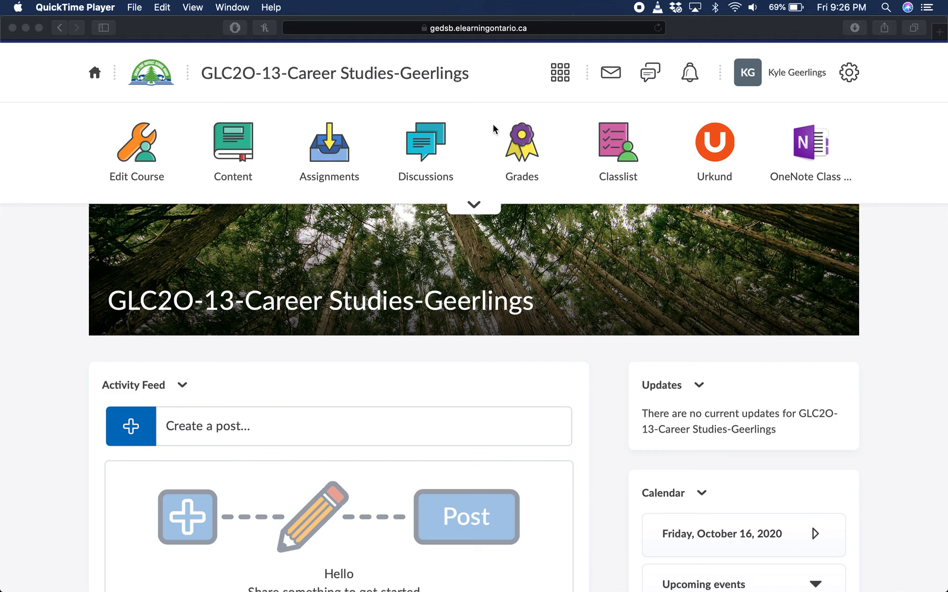
Step: Open the course's Grades tool and start the Grades Setup Wizard from its current settings summary
click(524, 142)
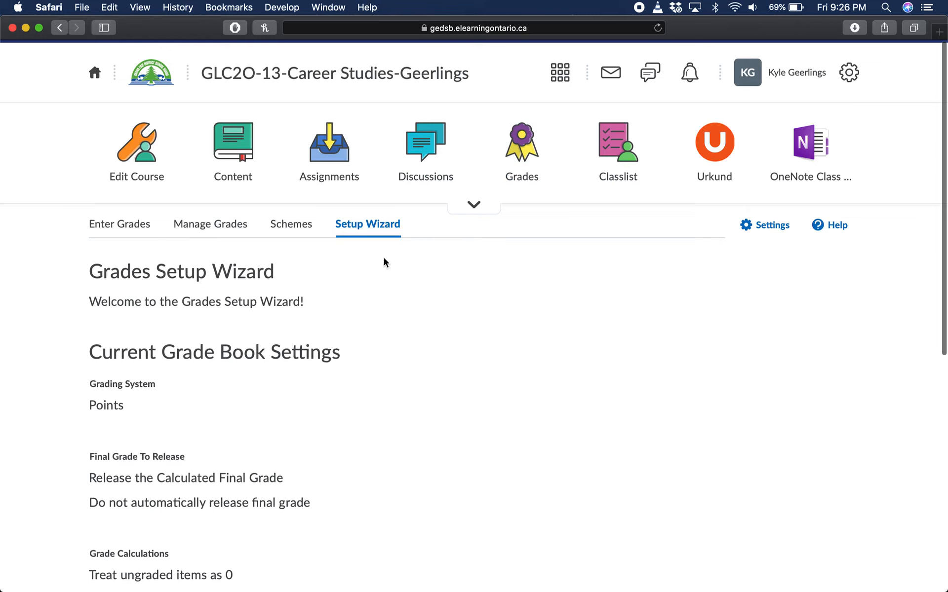
scroll(386, 375, down, 6)
scroll(386, 380, down, 2)
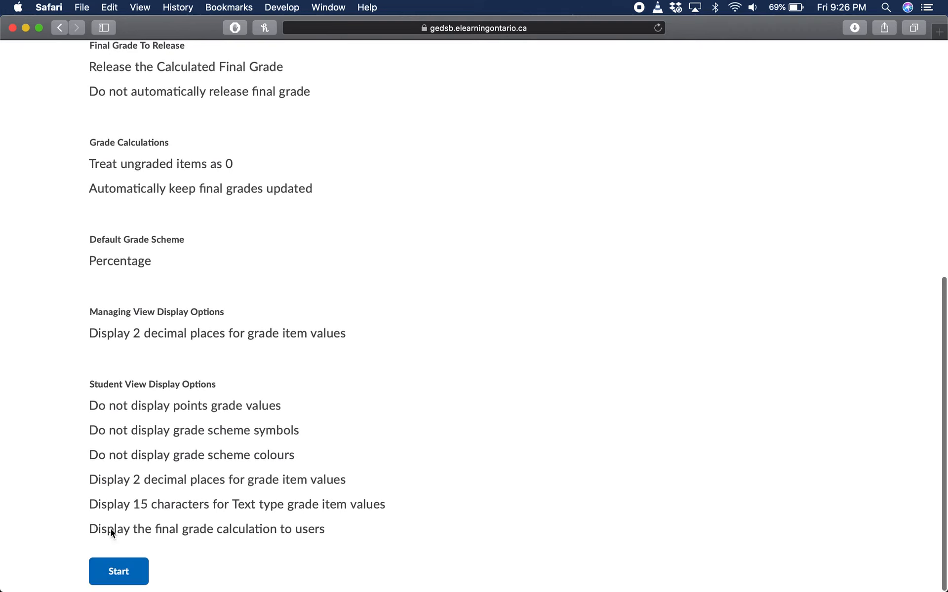
click(120, 572)
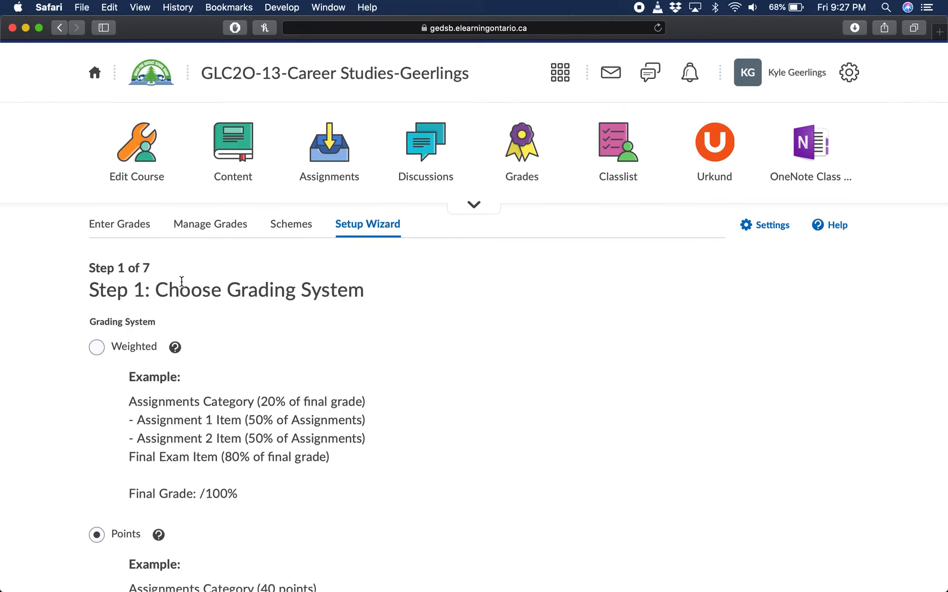
Step: Keep the Points grading system and the Calculated Final Grade release option in the first two wizard steps
scroll(245, 335, down, 3)
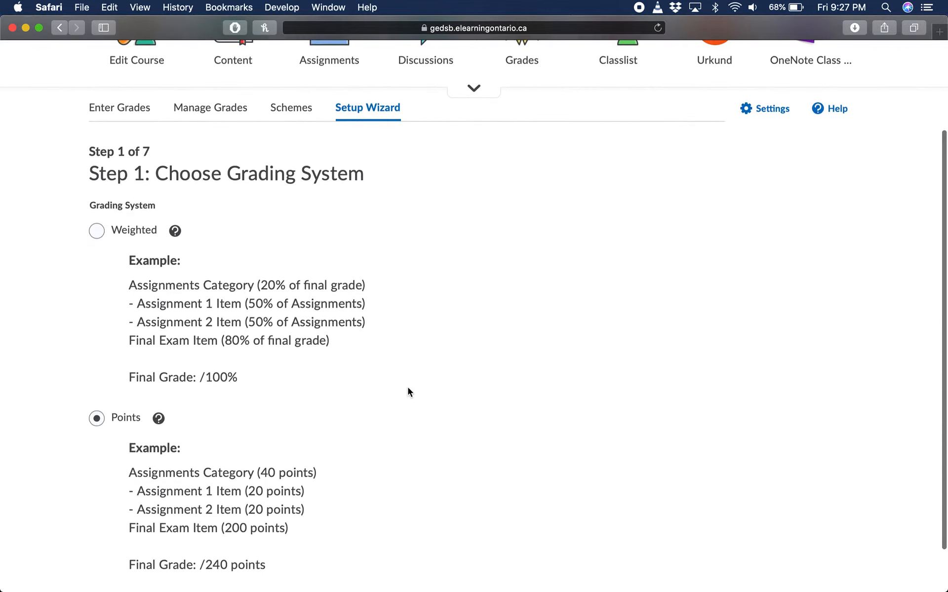
scroll(406, 385, down, 1)
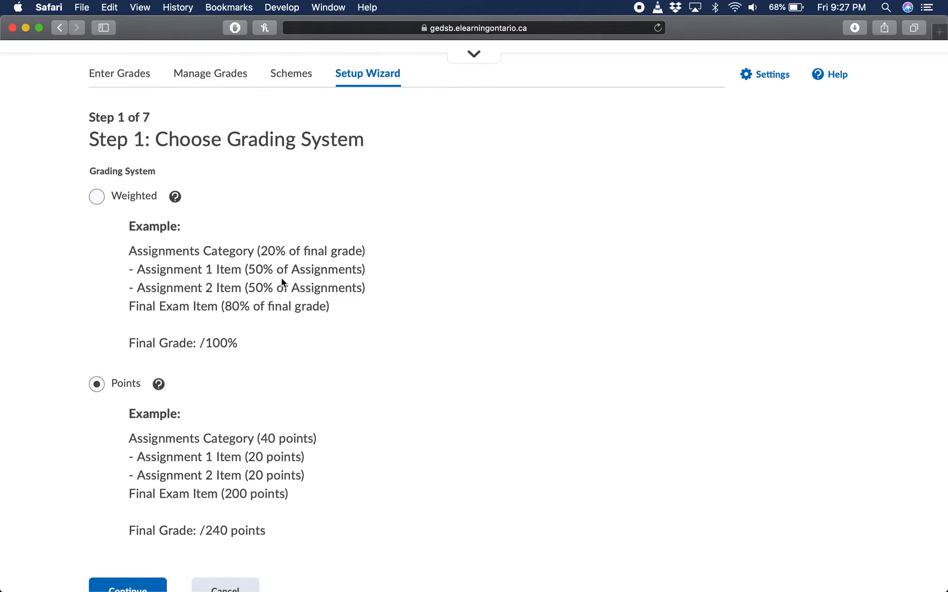
scroll(282, 279, down, 1)
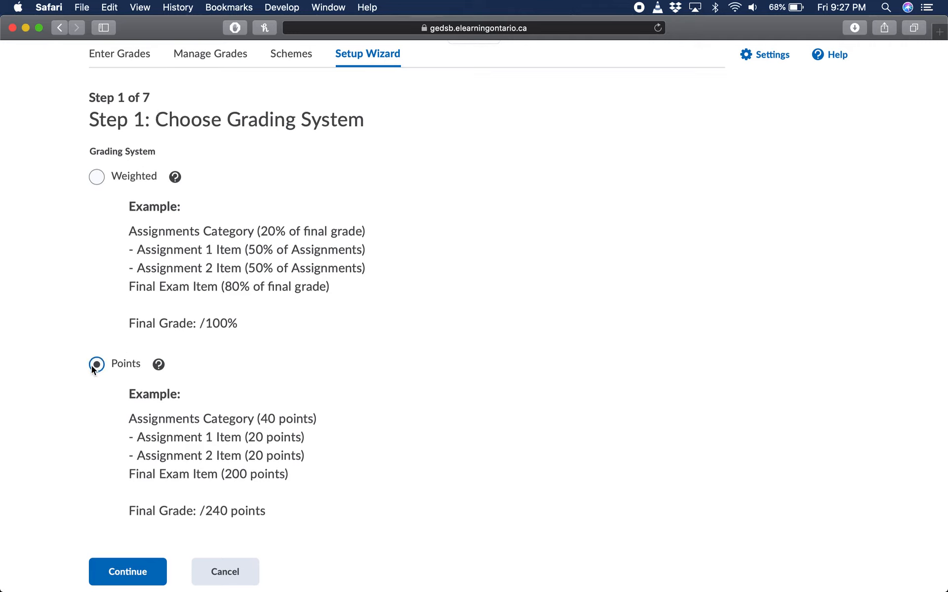
scroll(214, 450, down, 1)
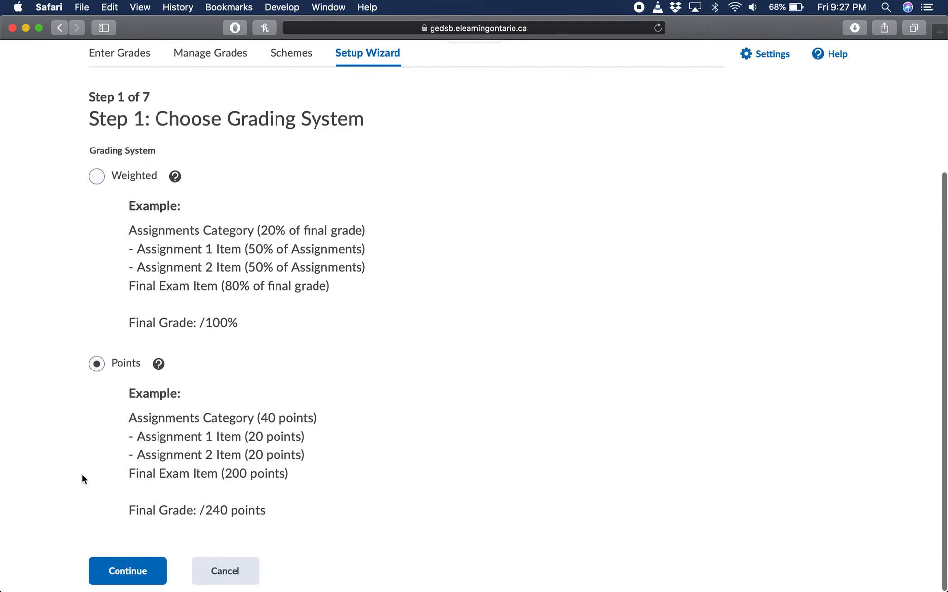
click(118, 572)
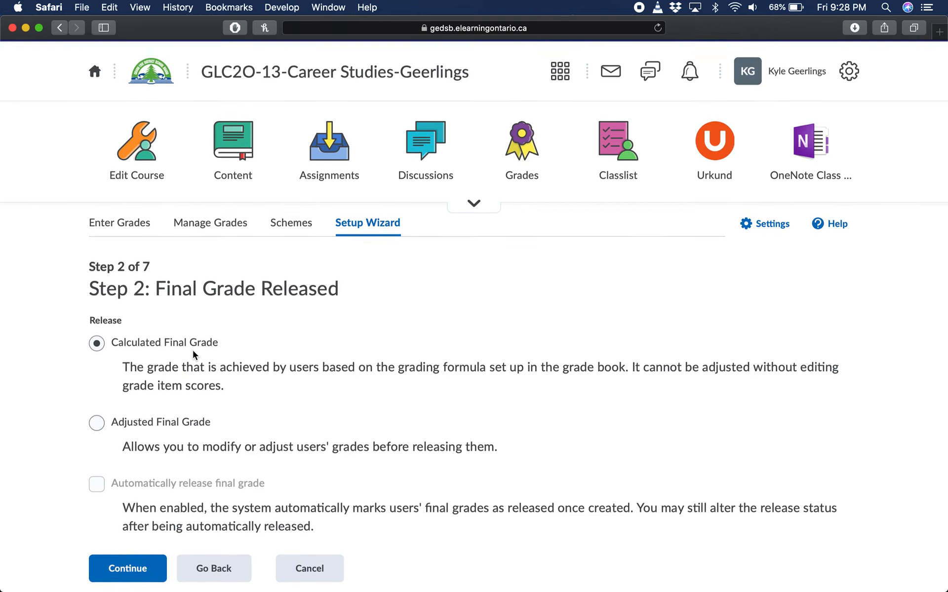
click(121, 563)
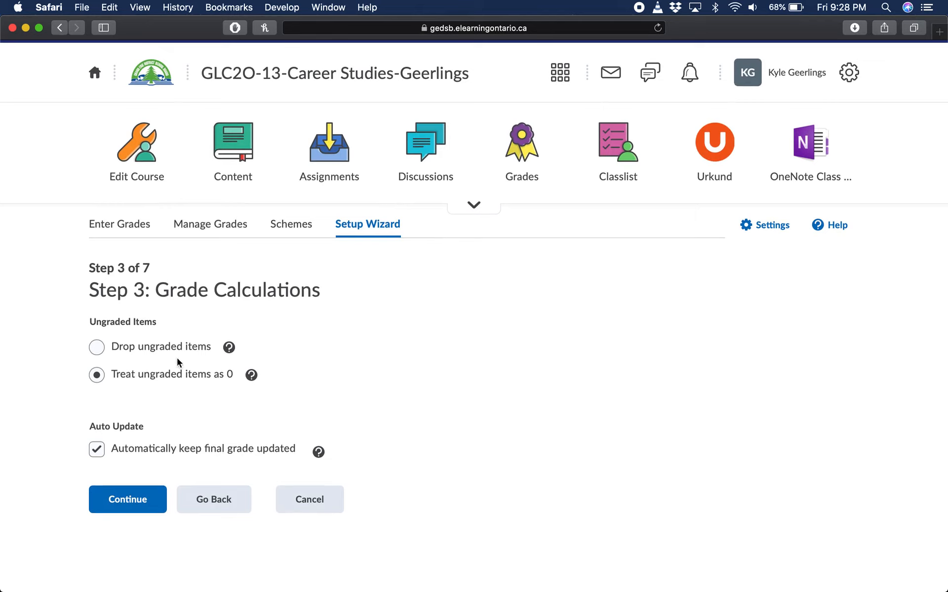
Step: Set the grade calculations to drop ungraded items and proceed to the default grade scheme
click(97, 349)
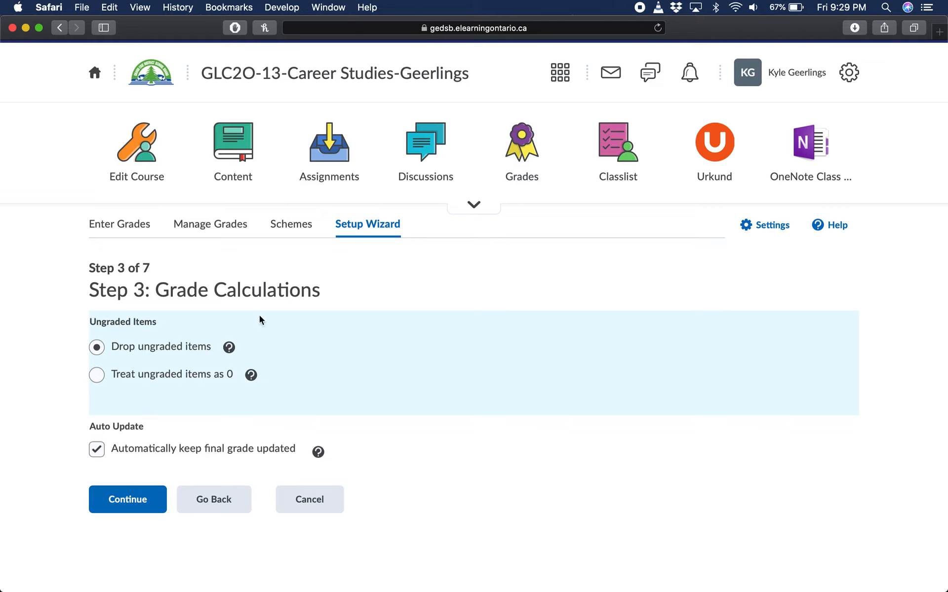
click(97, 348)
click(128, 506)
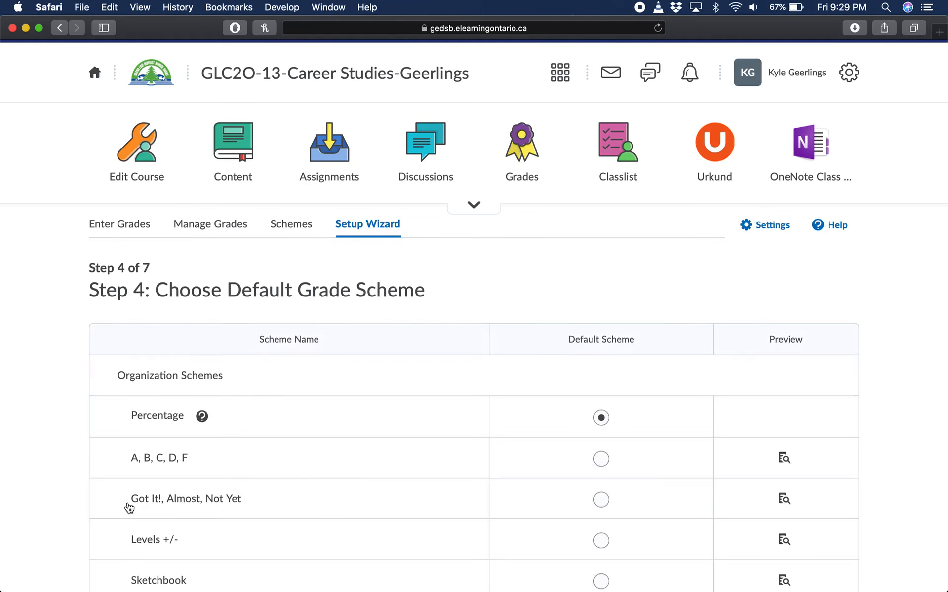
Step: Choose Levels +/- as the default grade scheme and keep 2 decimal places for the managing view
scroll(431, 371, down, 2)
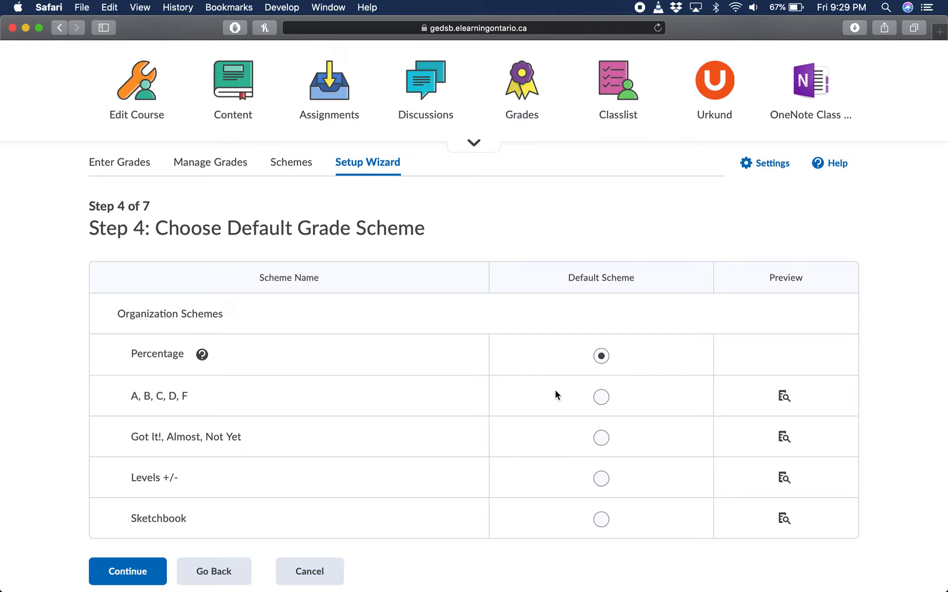
click(602, 478)
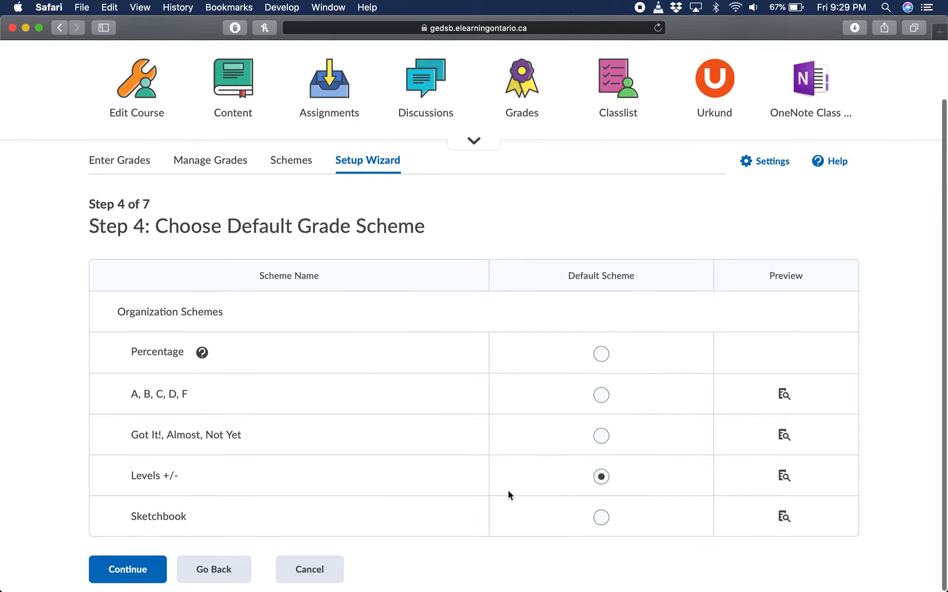
click(124, 571)
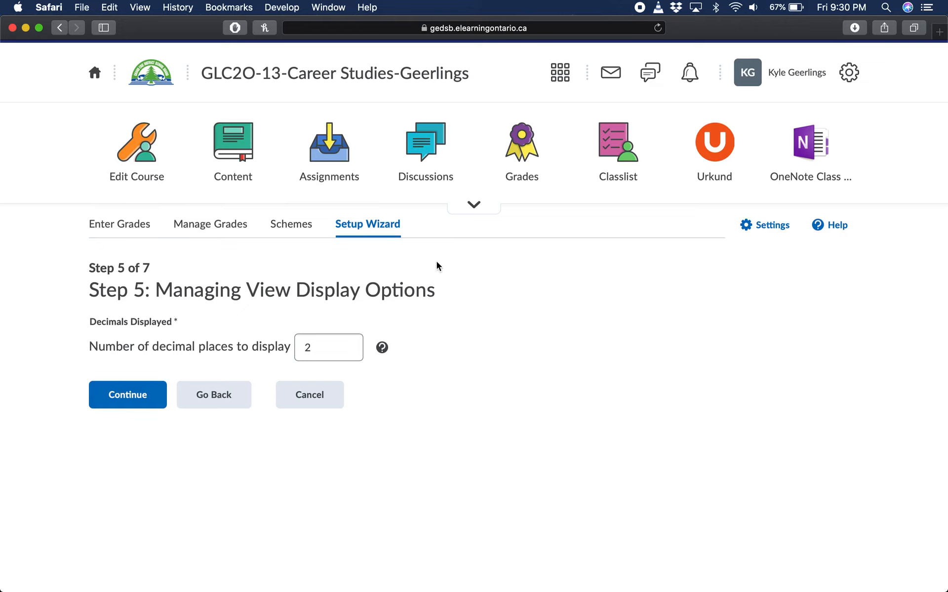
click(330, 340)
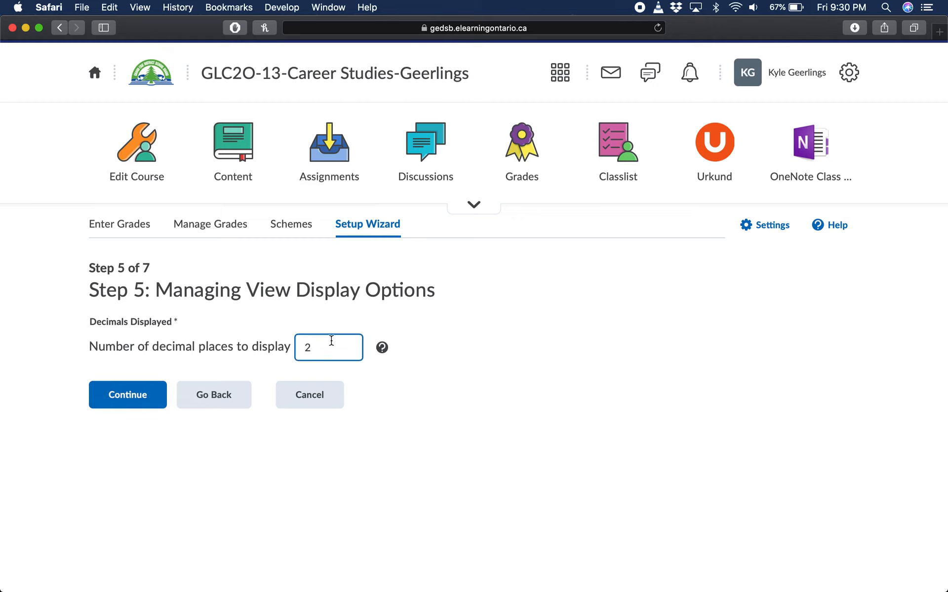
click(131, 396)
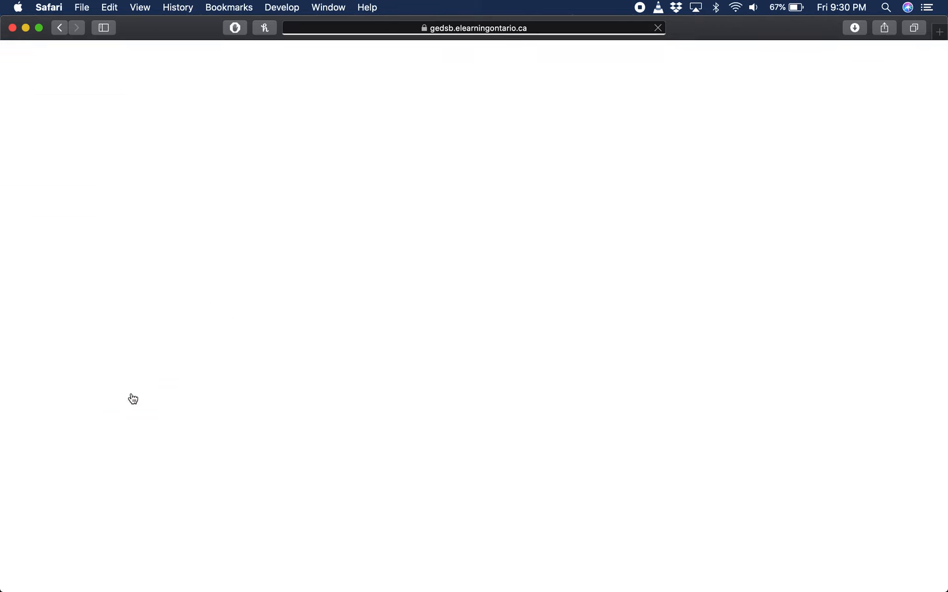
Step: Enable the grade scheme symbol and grade scheme colour in the student view display options
scroll(280, 406, down, 2)
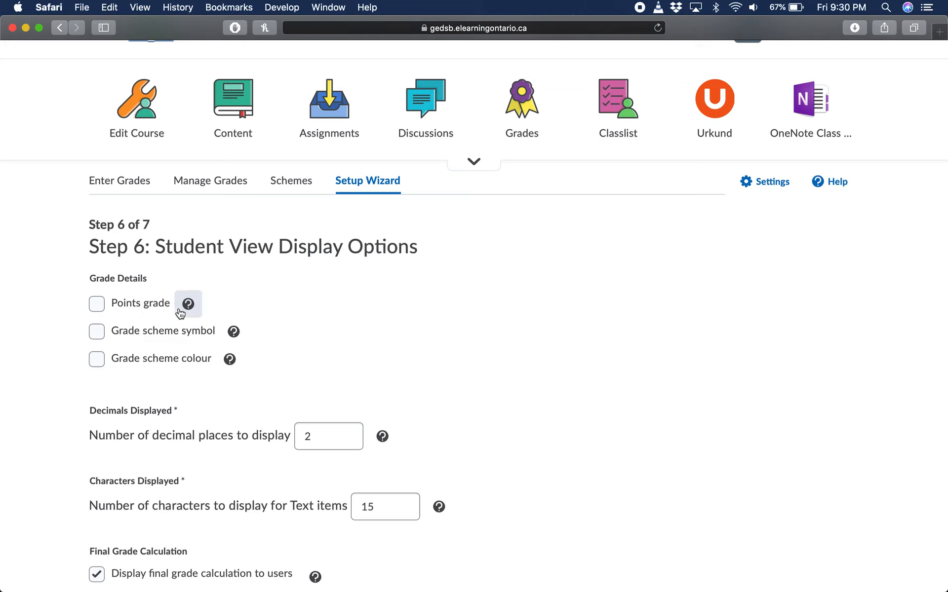
scroll(140, 286, down, 1)
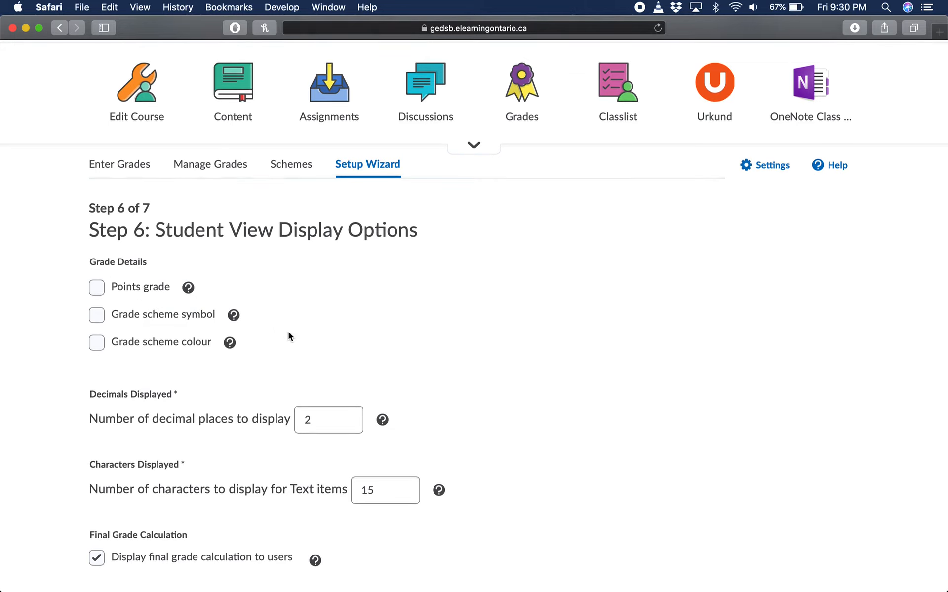
click(174, 314)
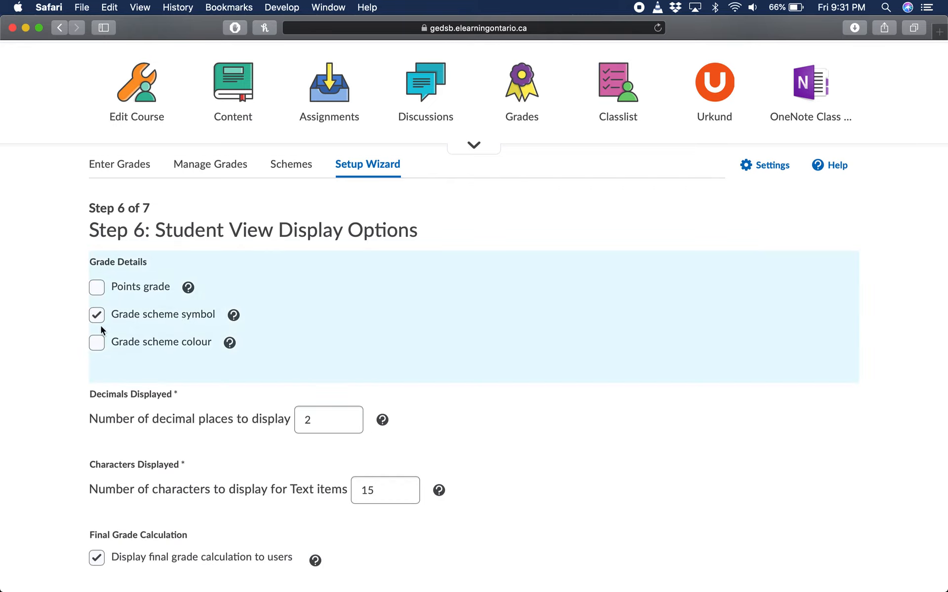
click(103, 348)
scroll(475, 370, down, 2)
click(343, 390)
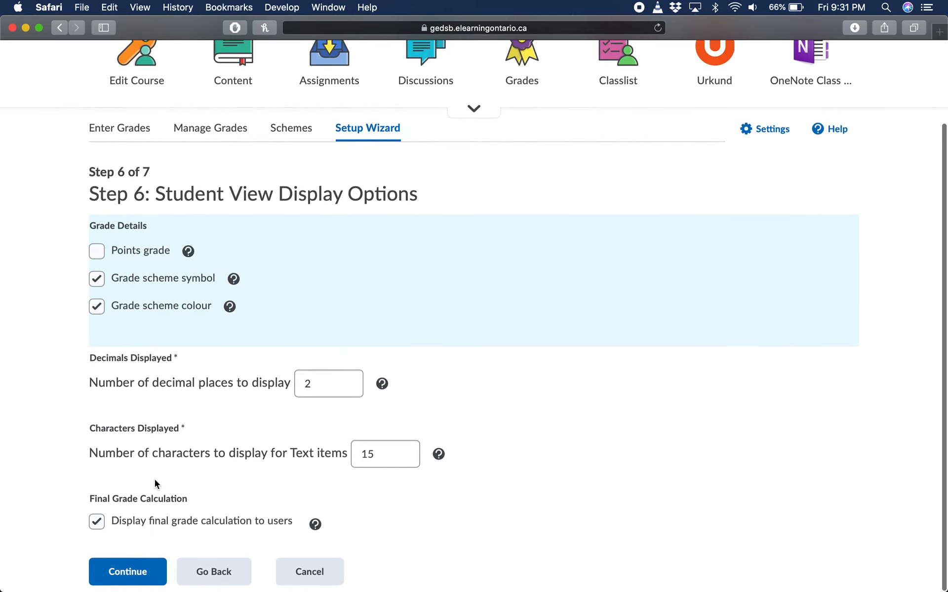
Step: Turn off displaying the final grade calculation to users and finish the setup wizard
click(99, 520)
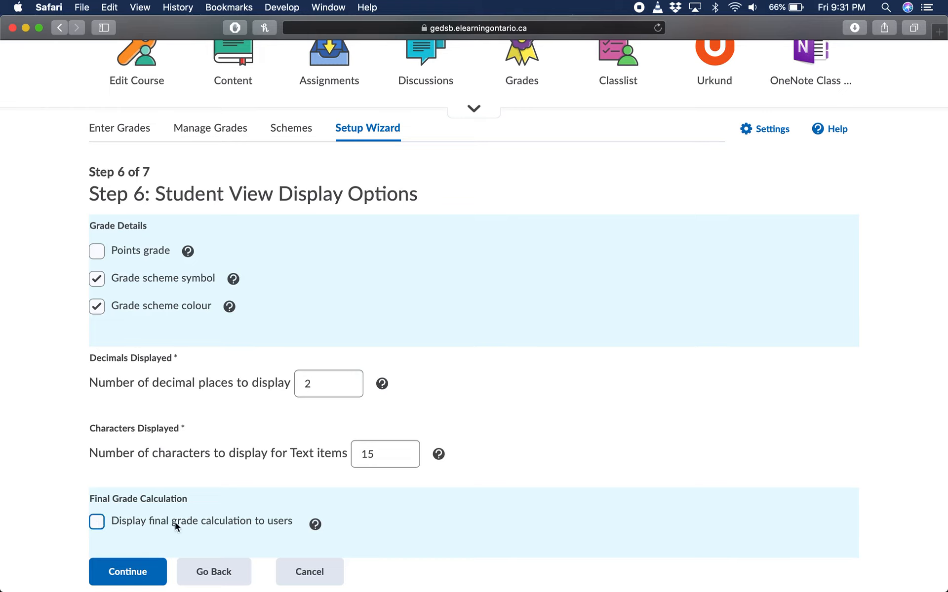
click(126, 575)
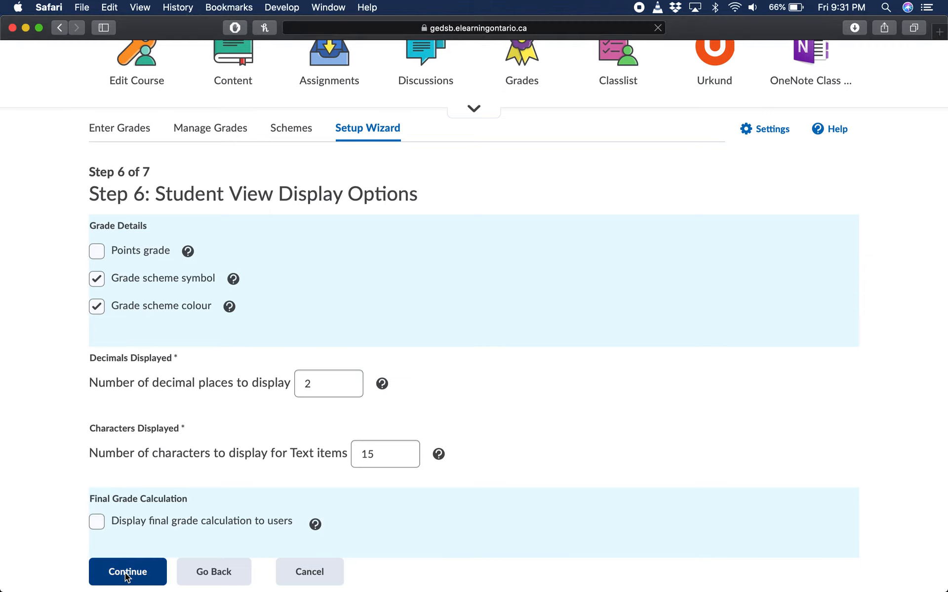
scroll(144, 478, down, 7)
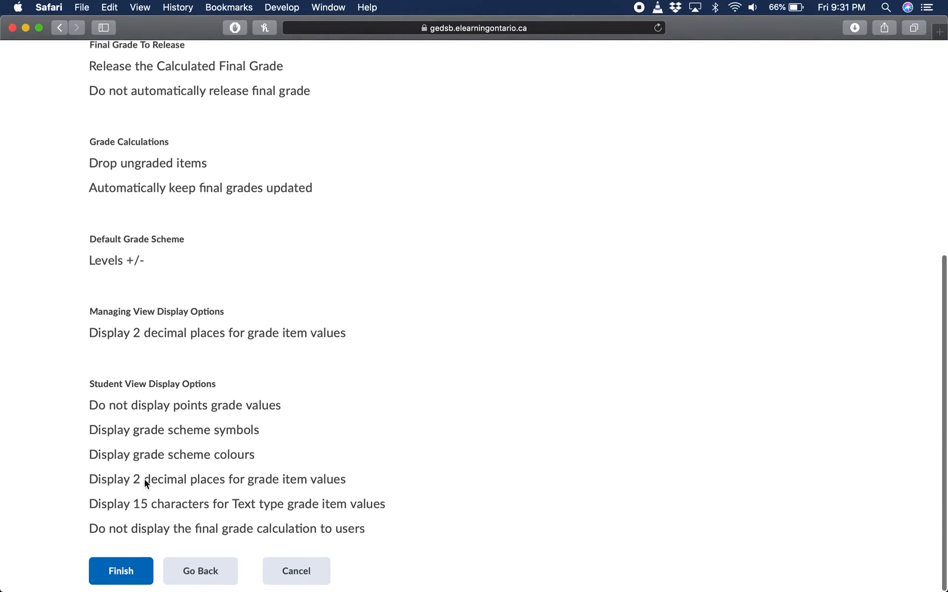
click(110, 572)
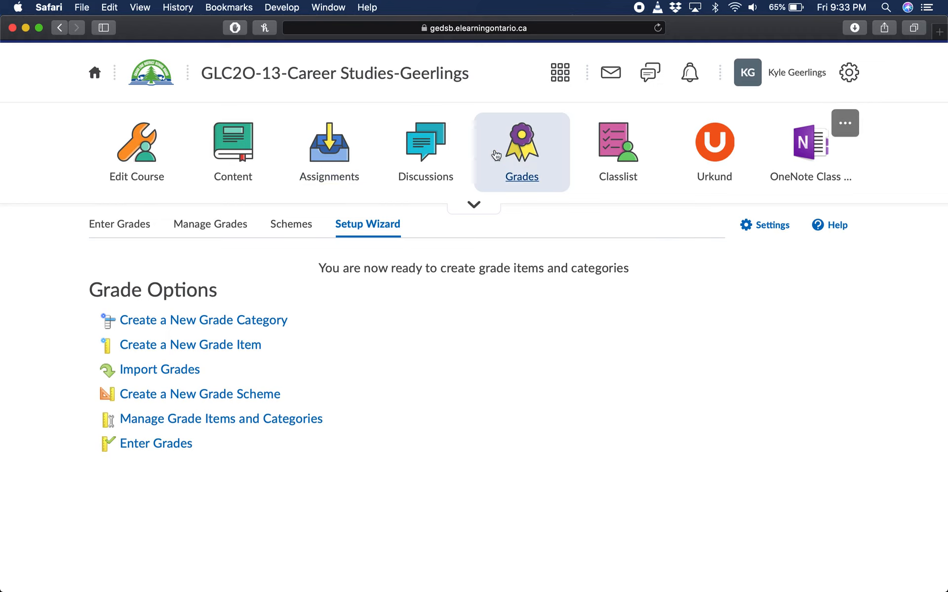
Step: Create a new grade item of the Selectbox type
click(220, 345)
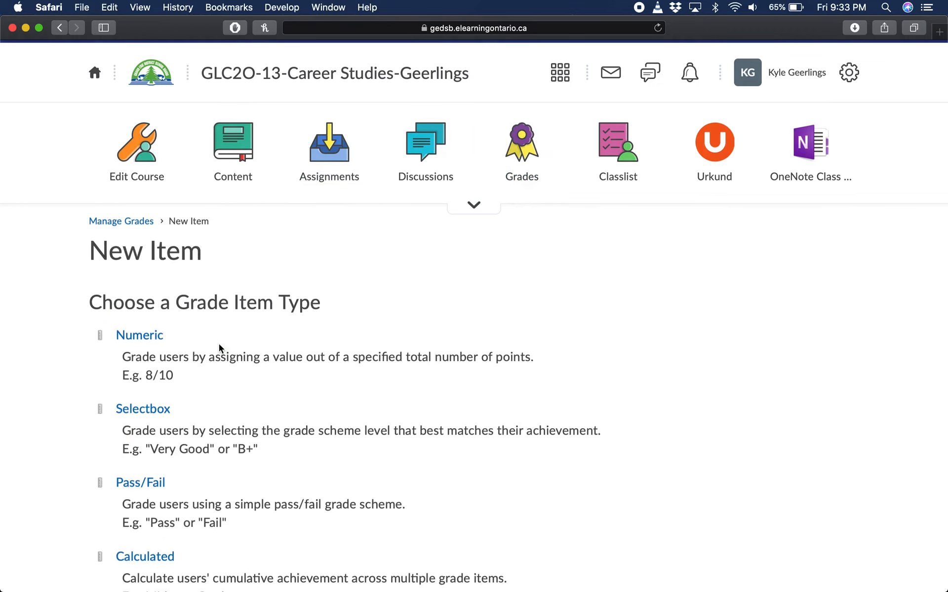
scroll(219, 347, down, 5)
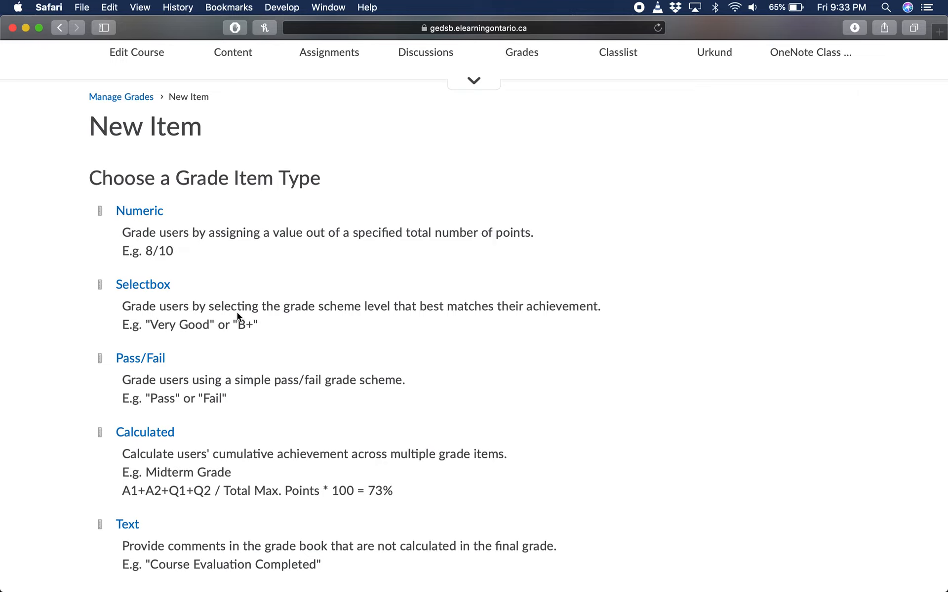
click(145, 290)
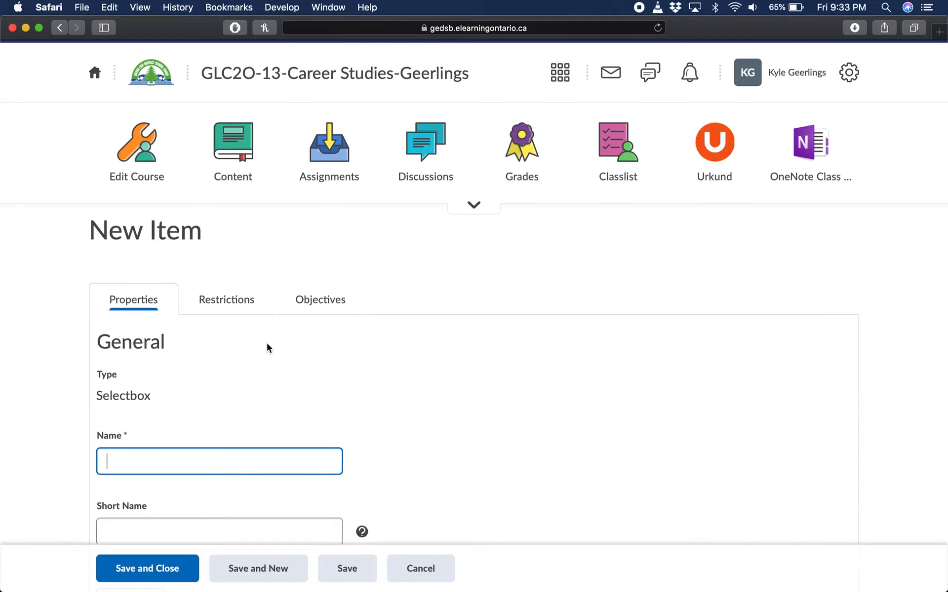
Step: Name the new Selectbox grade item "Test1" and leave its short name empty
scroll(266, 348, down, 5)
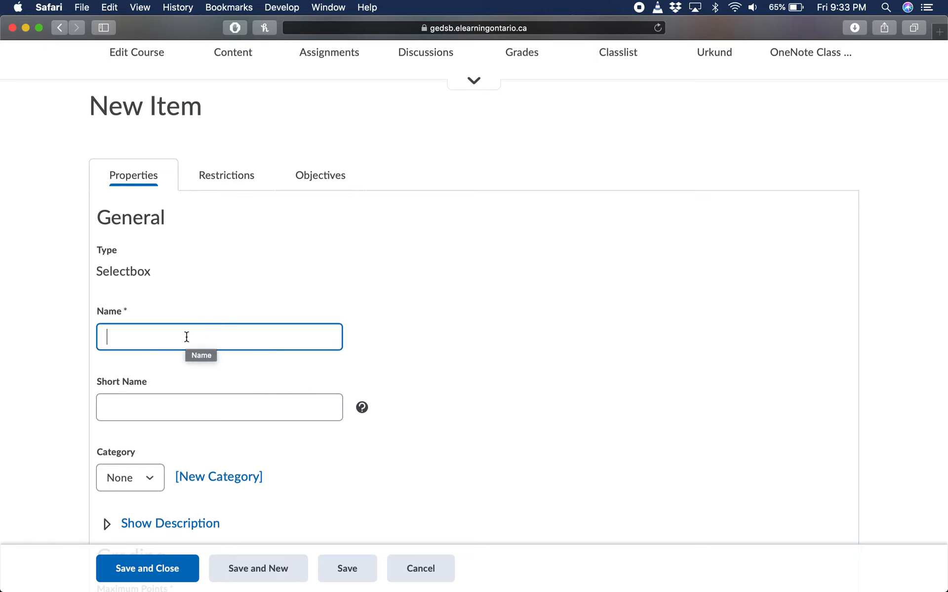
scroll(186, 336, up, 3)
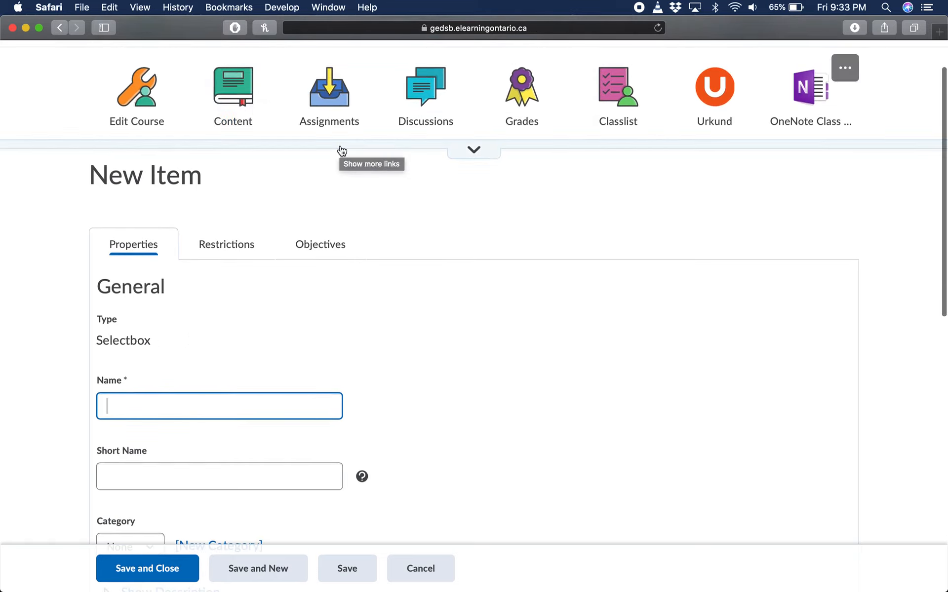
scroll(270, 333, down, 3)
text(Test1)
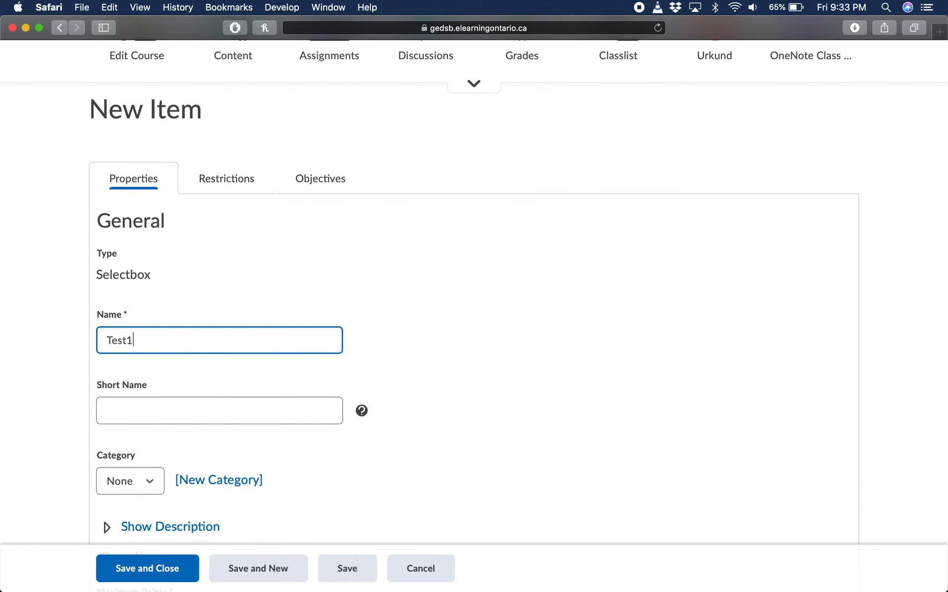
click(375, 377)
scroll(374, 371, down, 1)
click(172, 319)
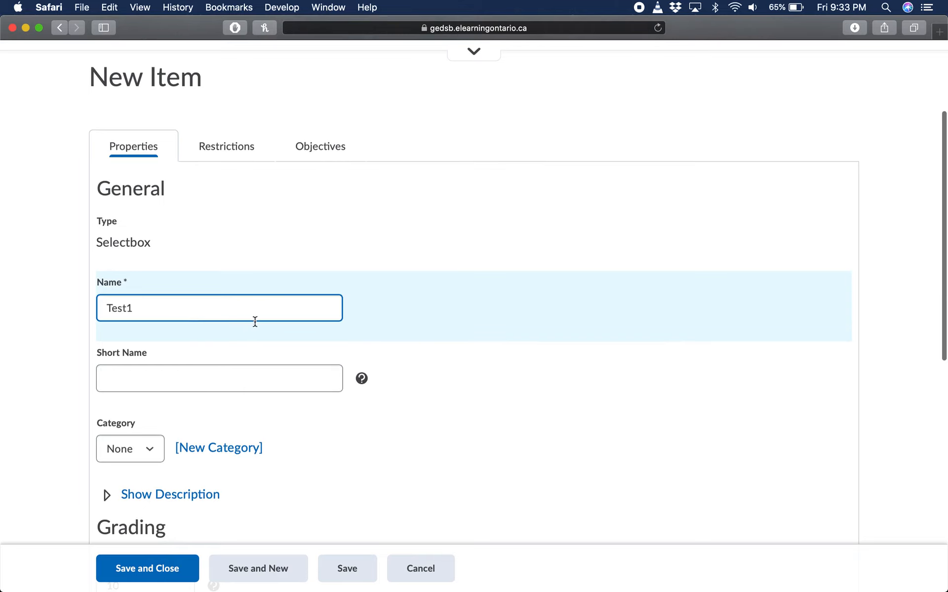
click(208, 373)
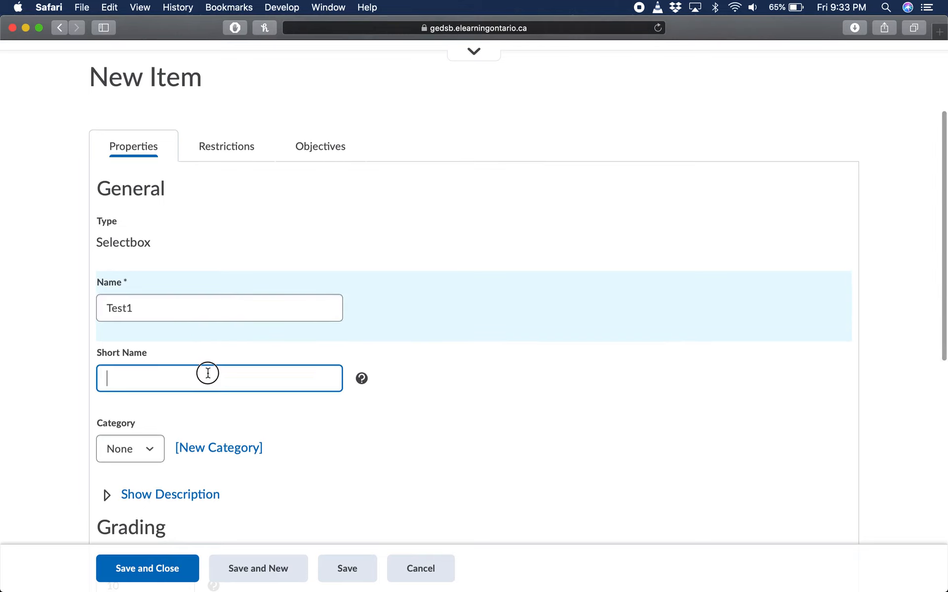
Step: Set the maximum points of the Test1 grade item to 4
scroll(380, 287, up, 3)
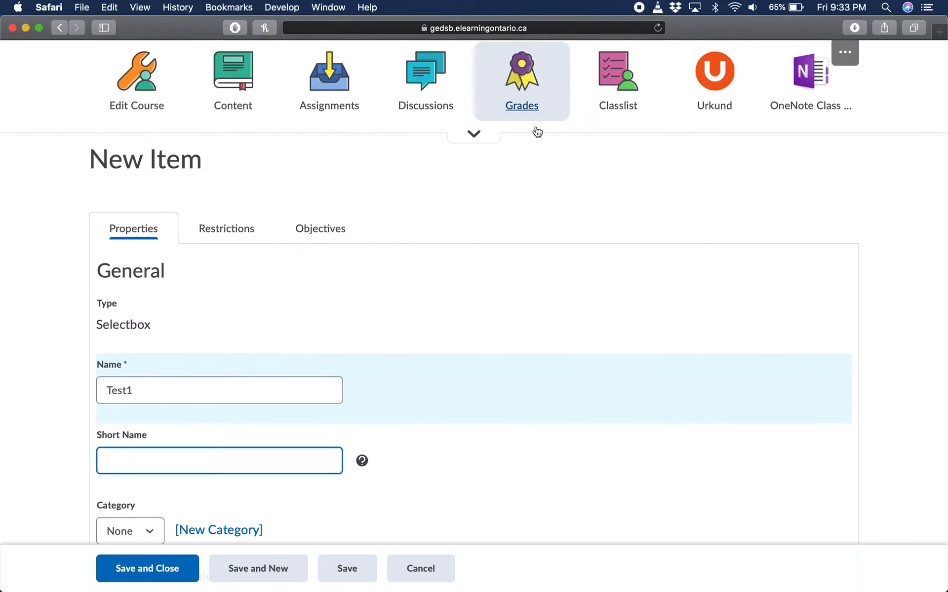
scroll(460, 327, down, 1)
scroll(458, 322, down, 8)
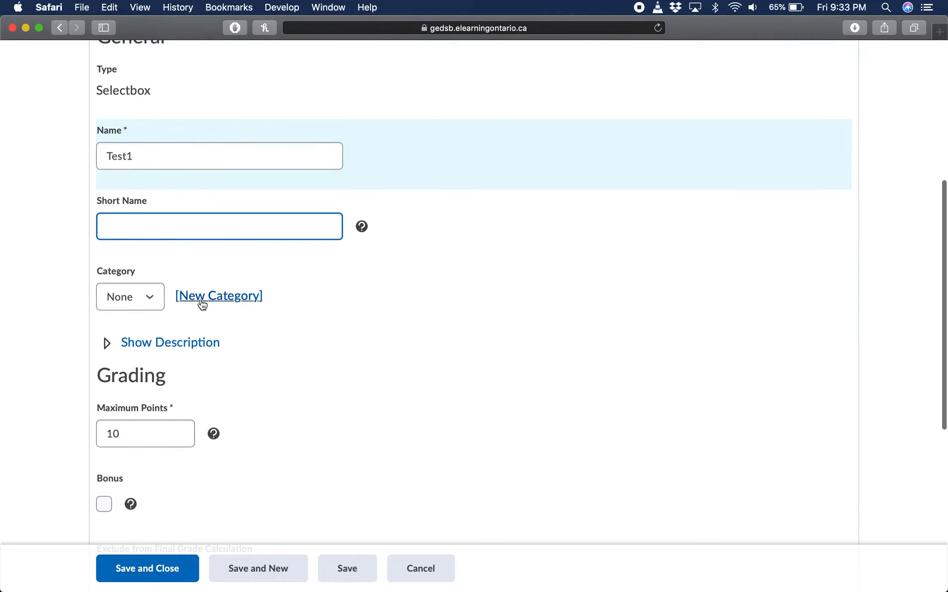
scroll(360, 369, down, 4)
scroll(361, 368, down, 2)
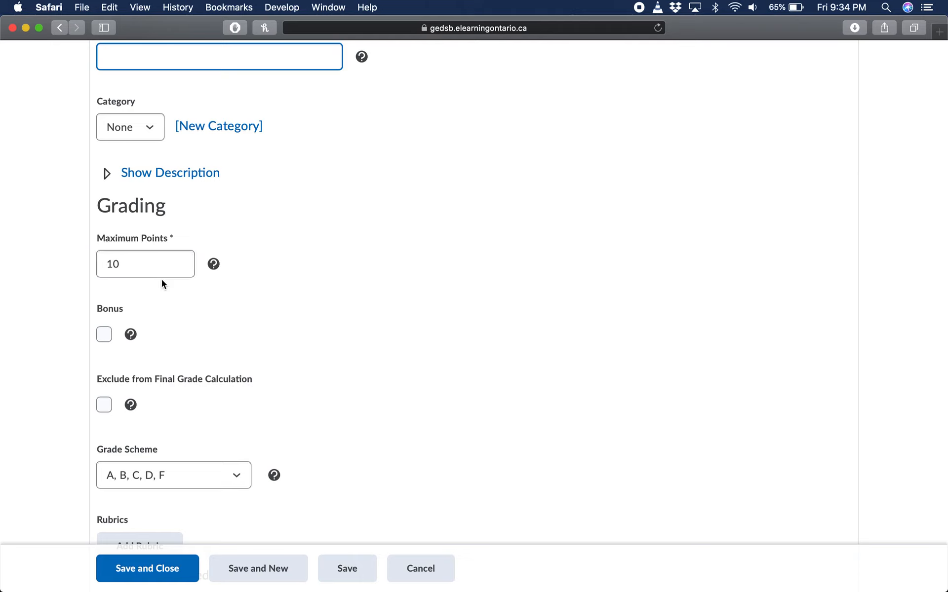
scroll(309, 228, up, 3)
scroll(310, 228, down, 4)
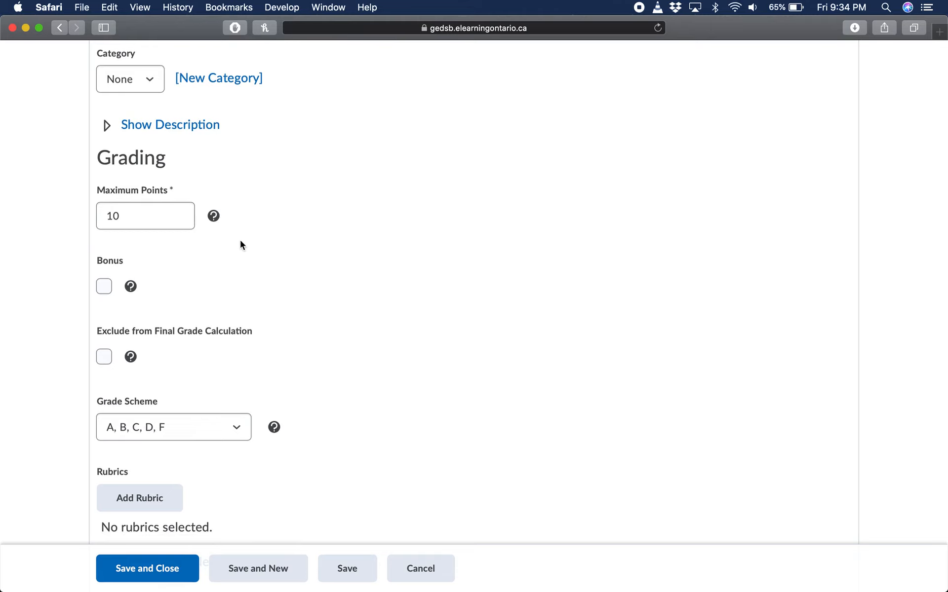
double_click(155, 216)
key(BackSpace)
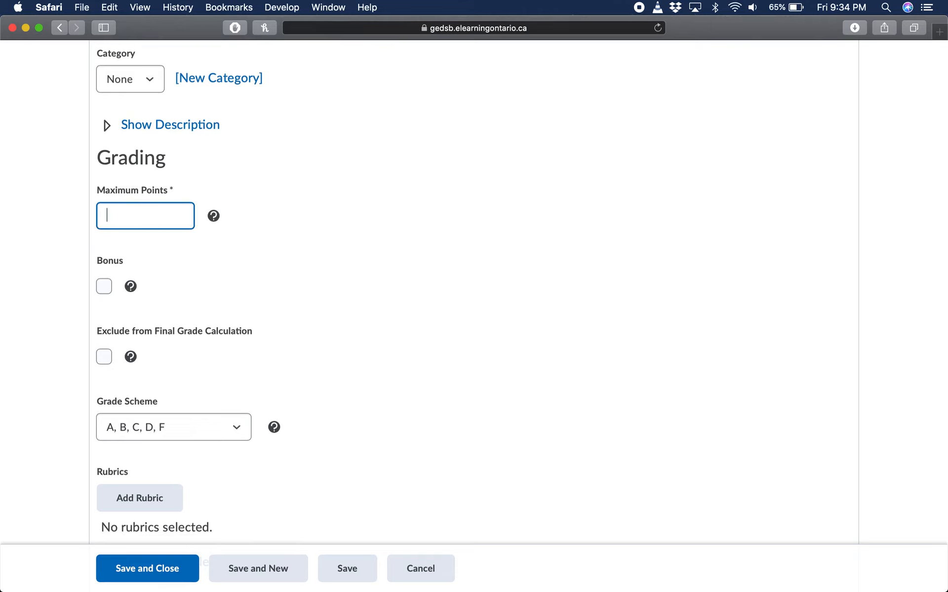
text(4)
click(259, 294)
click(165, 222)
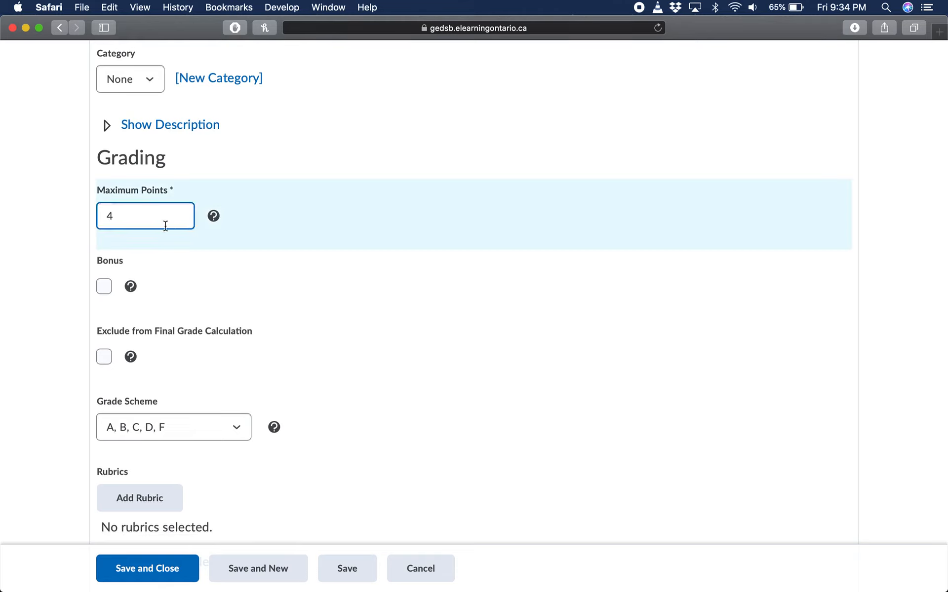
click(235, 261)
click(130, 219)
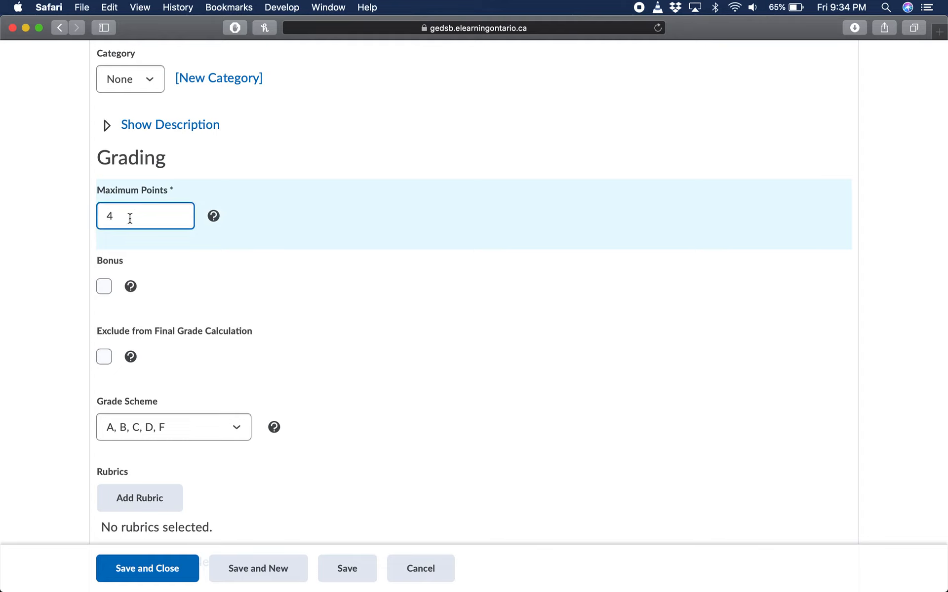
click(186, 244)
scroll(273, 299, up, 1)
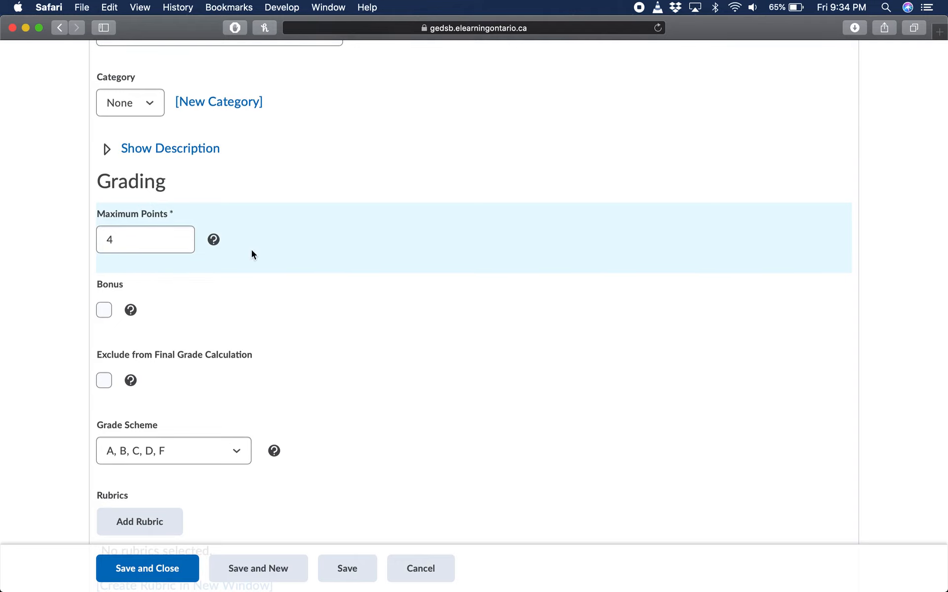
Step: Assign the Levels +/- grade scheme to the Test1 grade item
scroll(265, 296, down, 1)
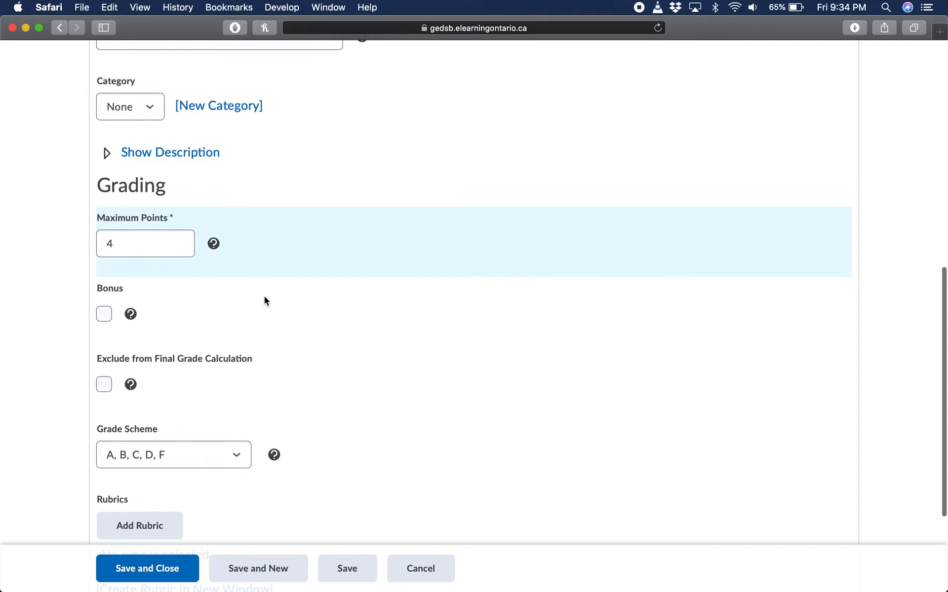
scroll(265, 296, down, 1)
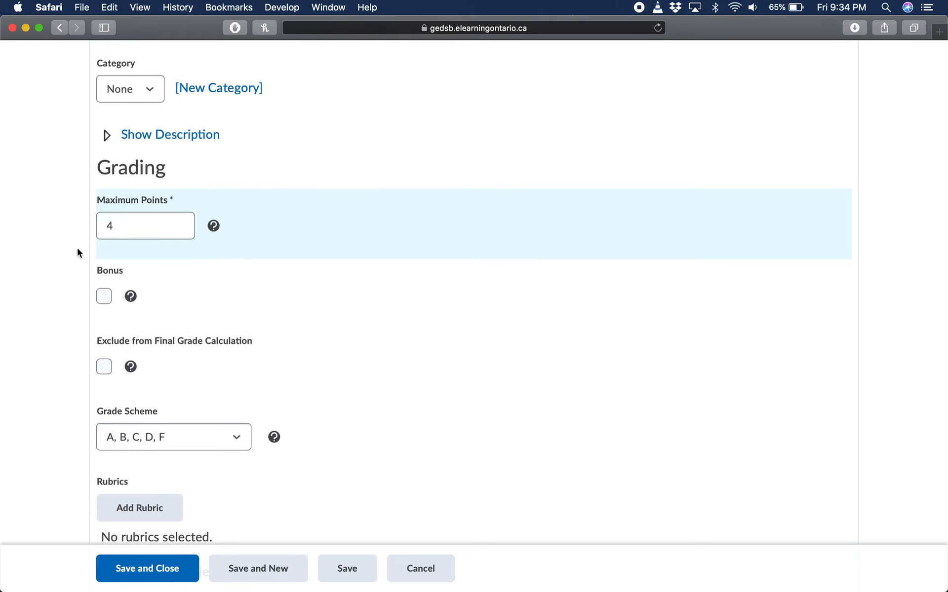
scroll(206, 268, down, 3)
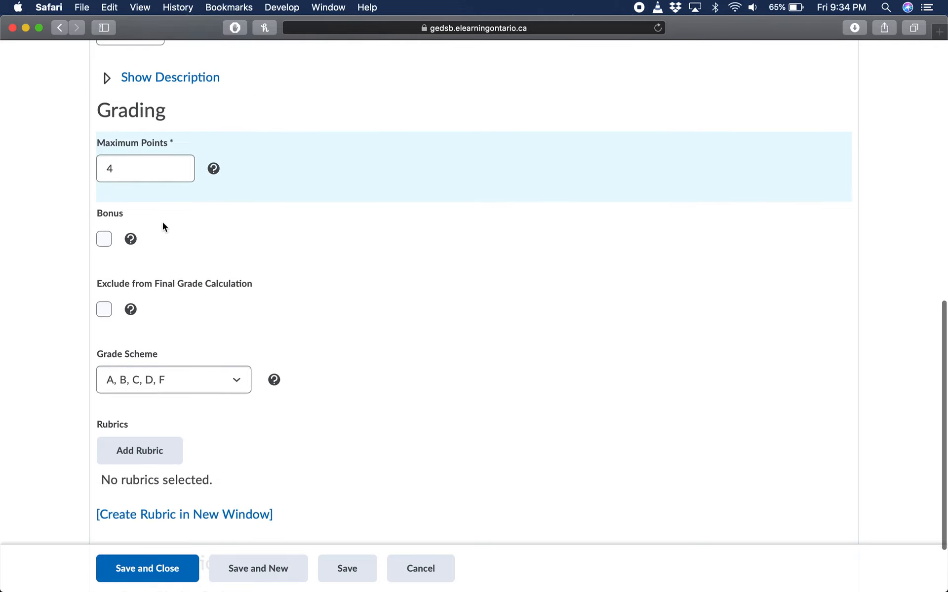
scroll(153, 334, down, 5)
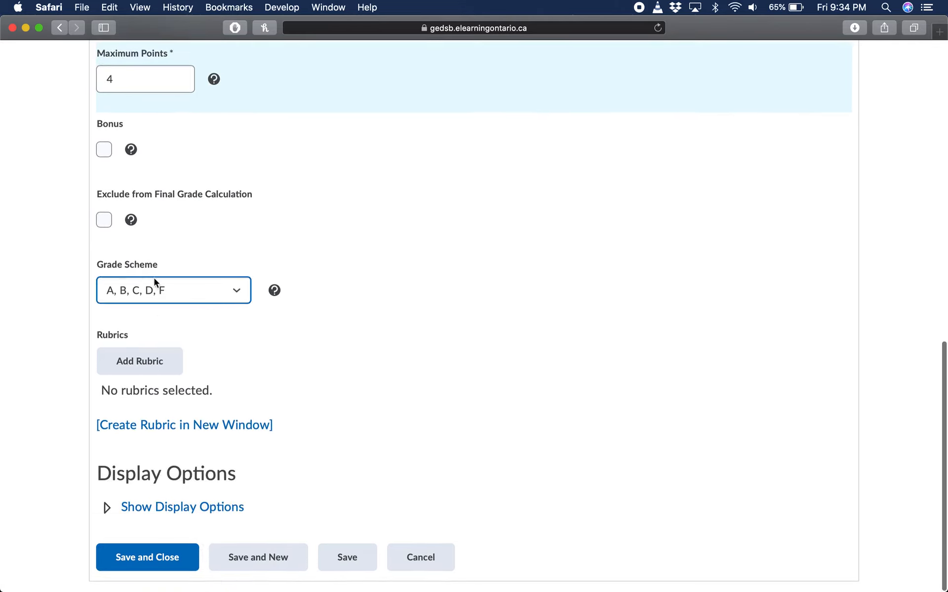
click(212, 291)
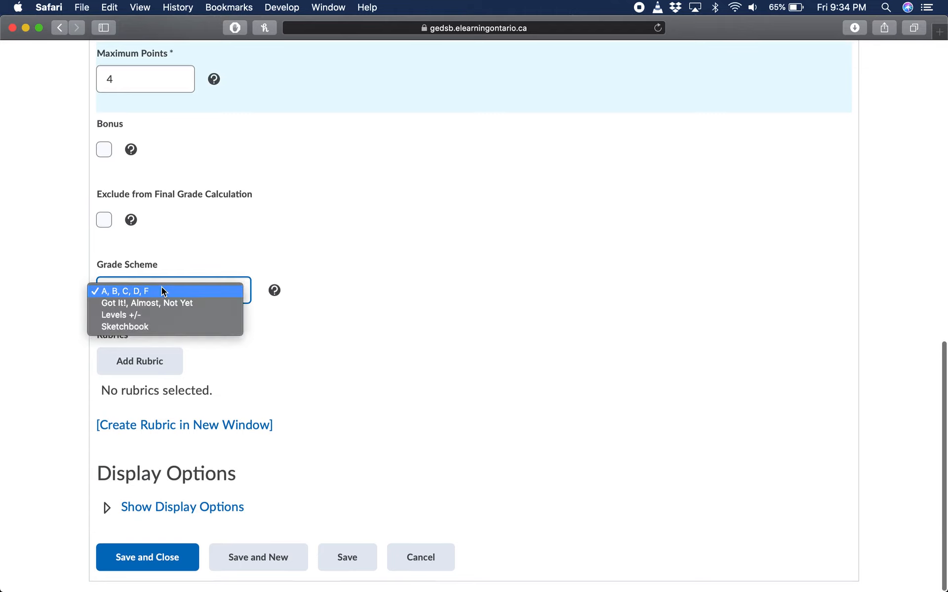
click(154, 316)
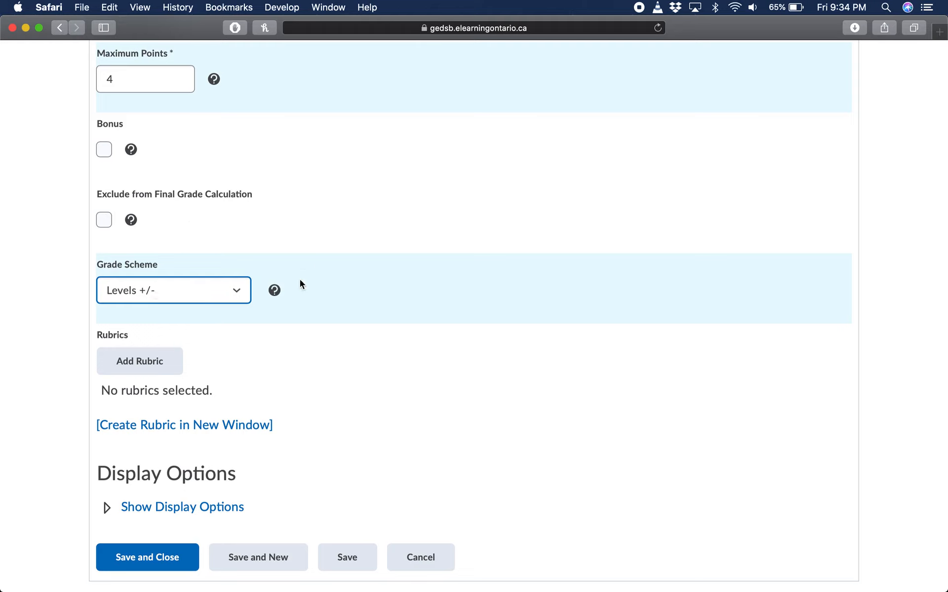
Step: Switch the grade item's scheme to Got It!, Almost, Not Yet and set its maximum points to 3
click(173, 291)
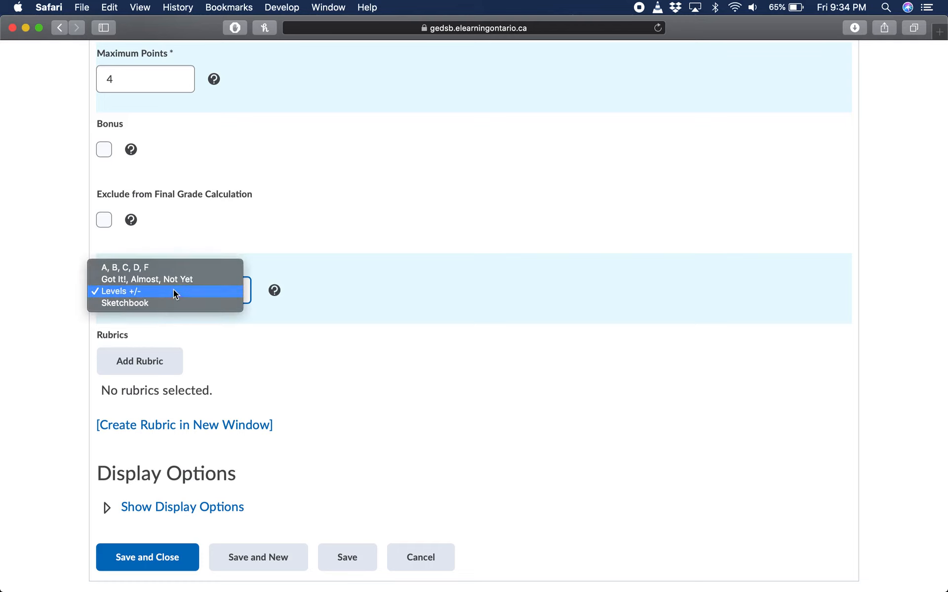
click(134, 280)
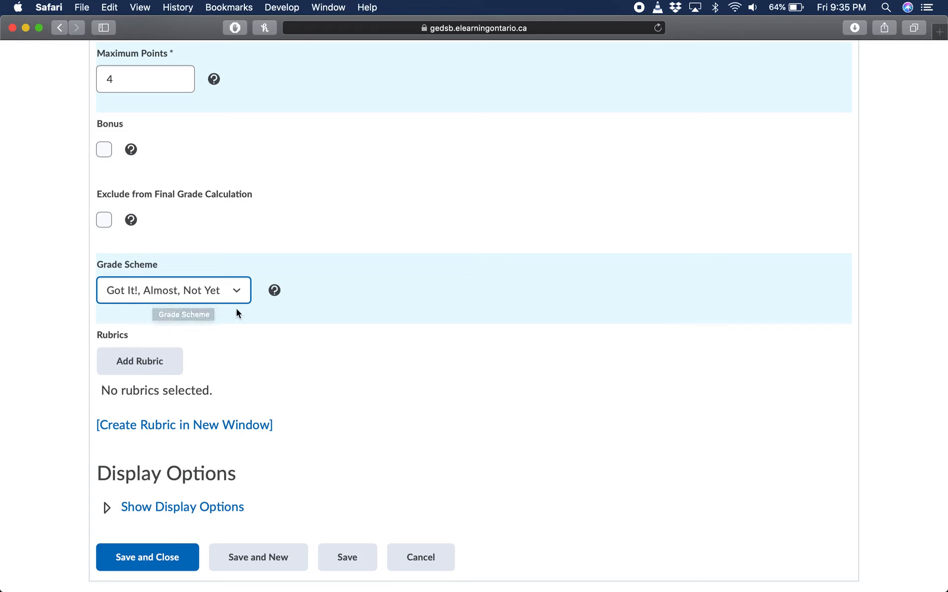
click(273, 352)
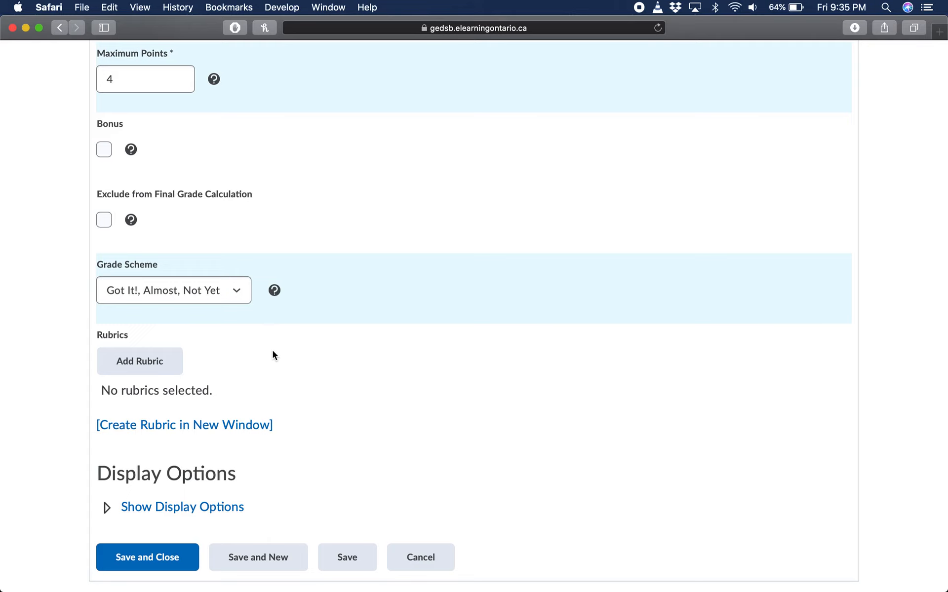
click(205, 300)
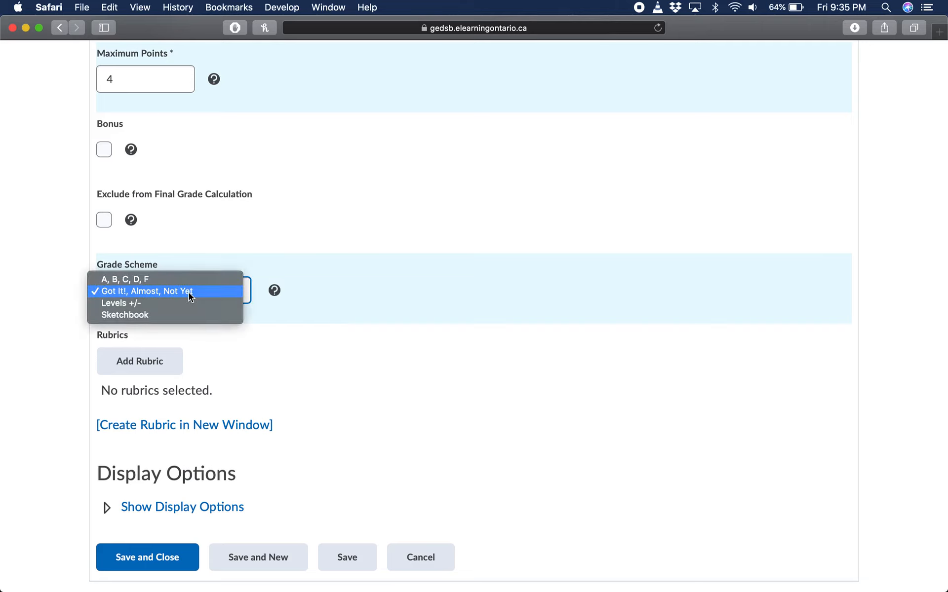
click(189, 294)
click(132, 86)
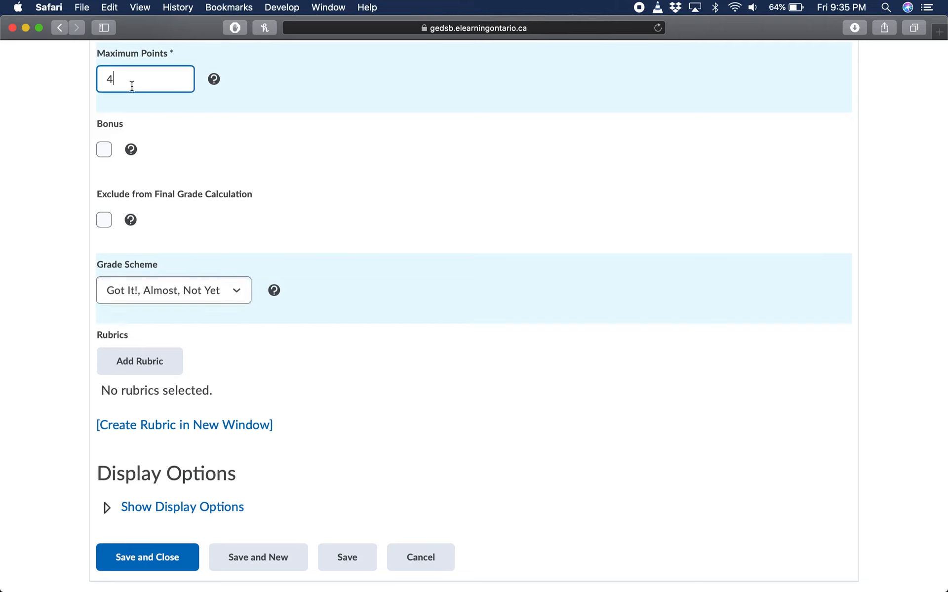
key(BackSpace)
text(3)
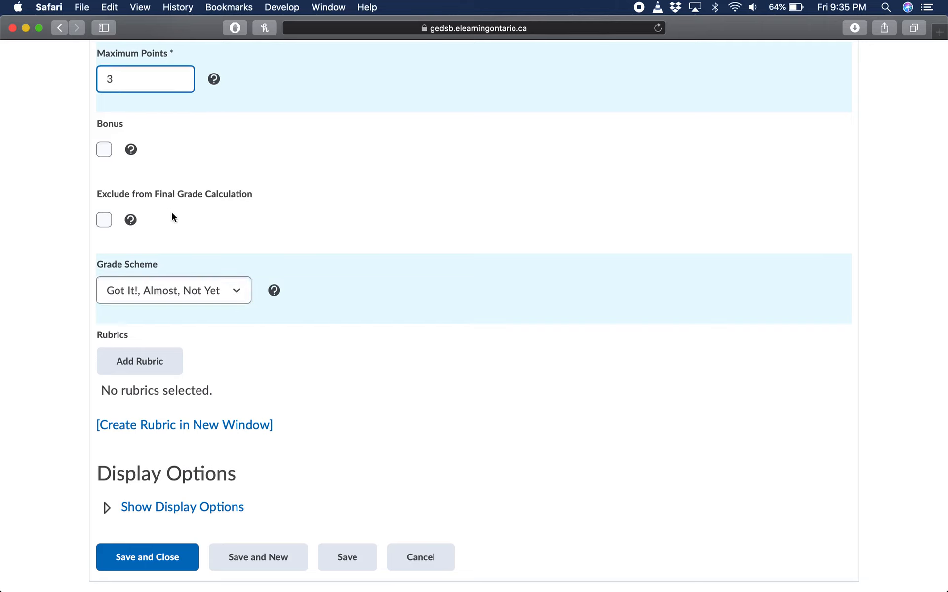
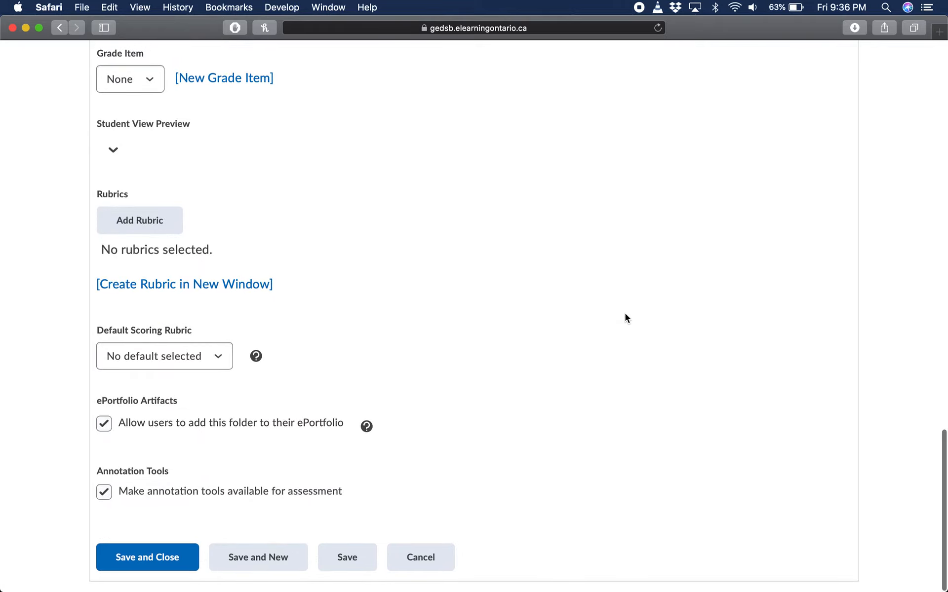
Step: Turn on the new assignment create/edit experience for the untitled assignment
scroll(625, 314, up, 10)
scroll(625, 314, up, 15)
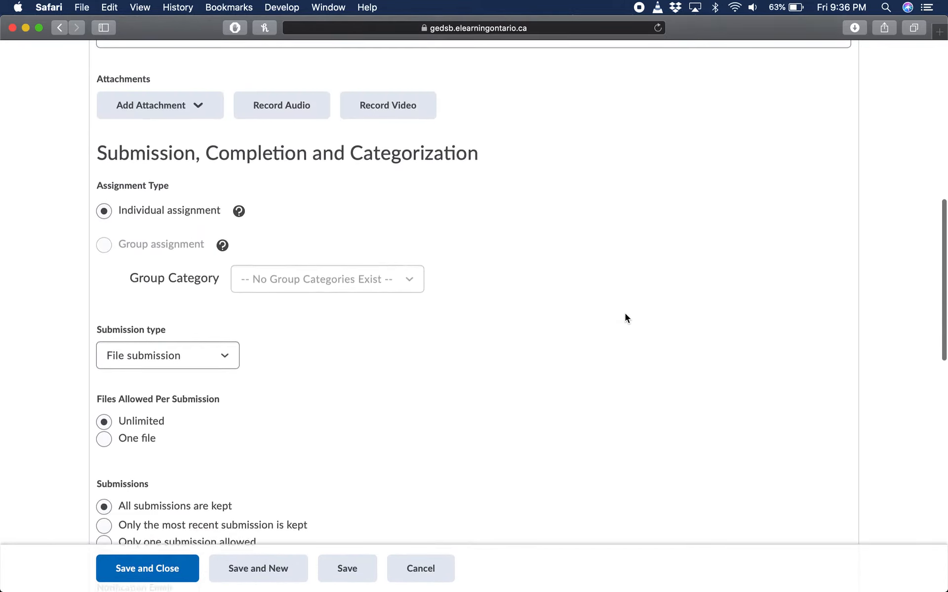
scroll(625, 318, up, 2)
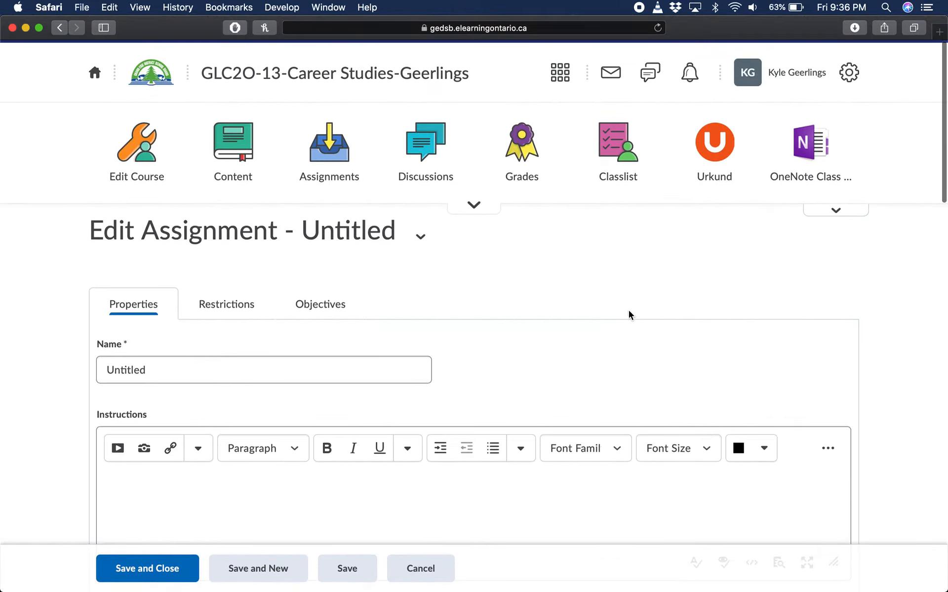
scroll(624, 333, down, 6)
scroll(624, 333, up, 5)
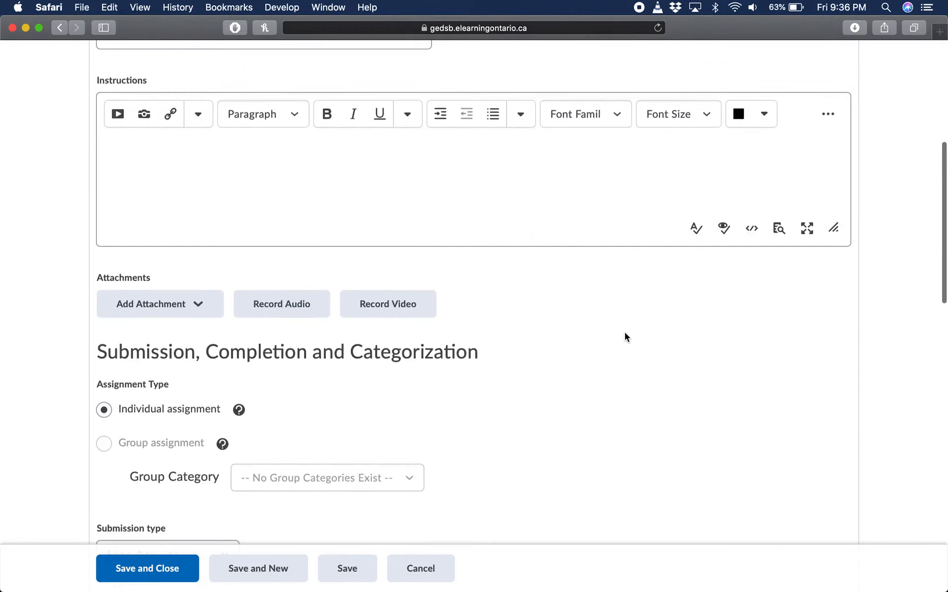
scroll(624, 332, up, 1)
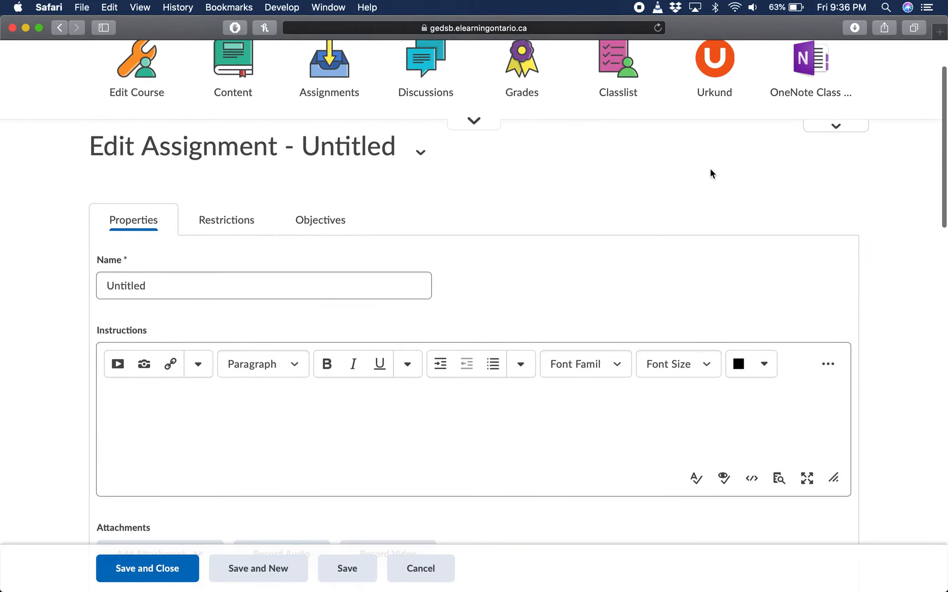
click(837, 134)
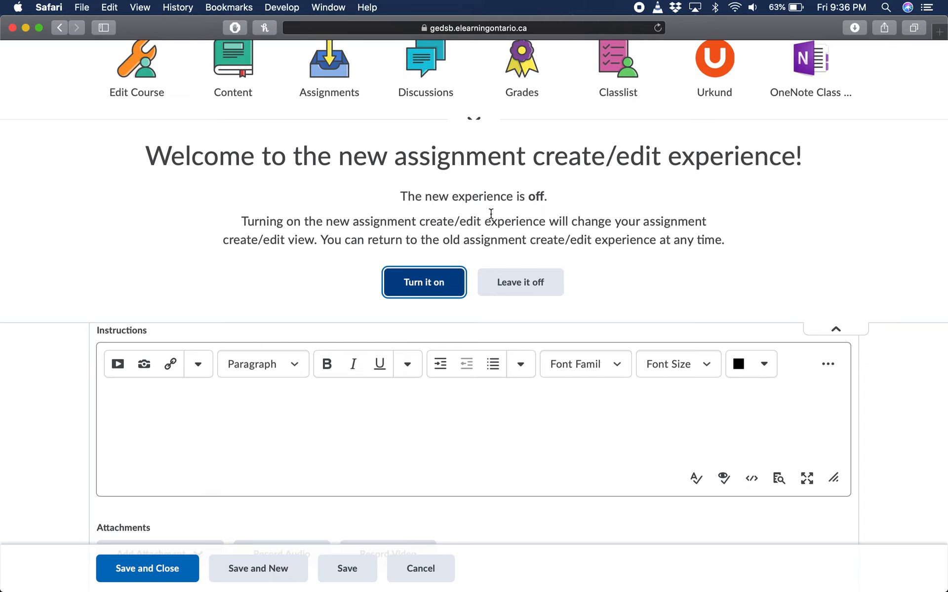
click(427, 283)
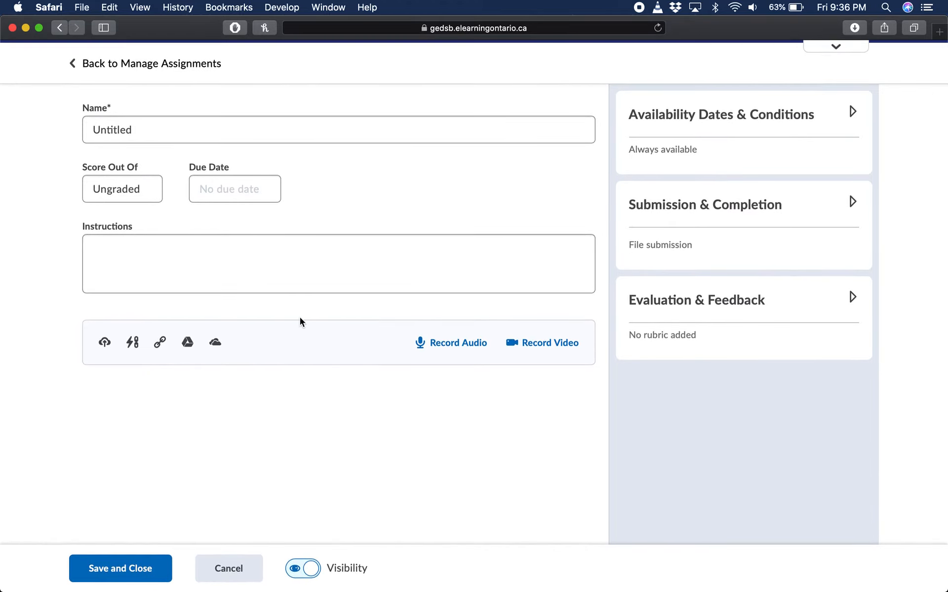
Step: Rename the untitled assignment as "Test1"
double_click(138, 133)
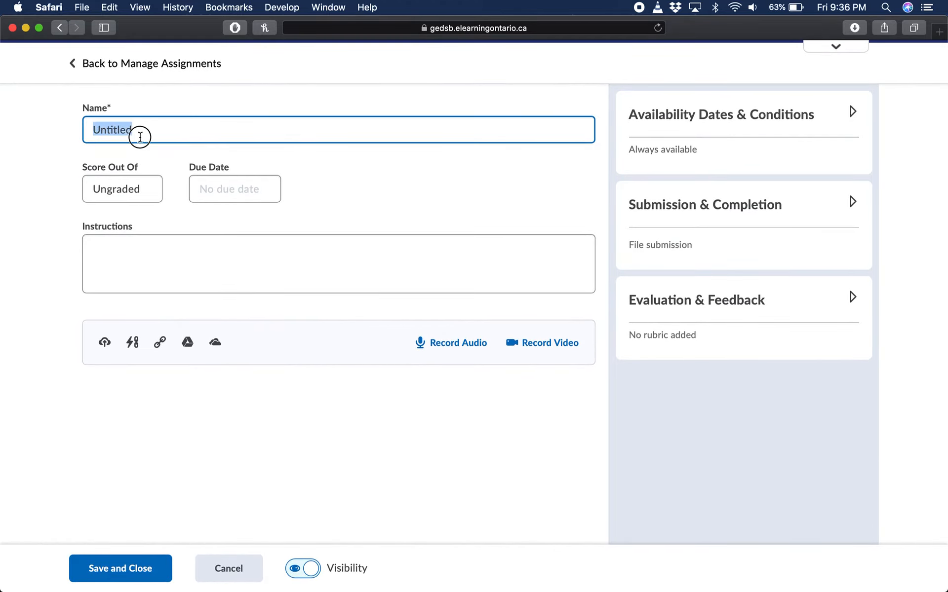
text(Test1)
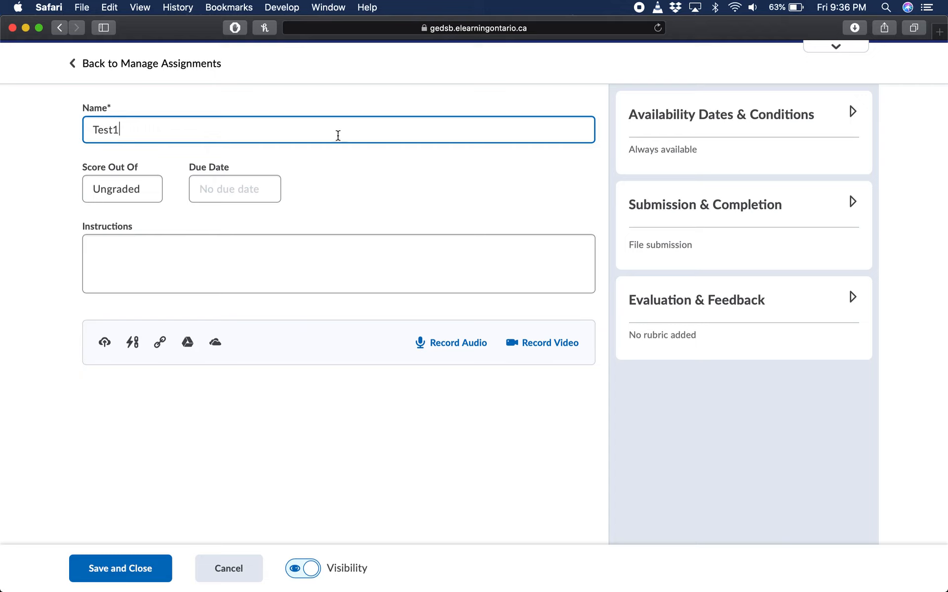
click(358, 212)
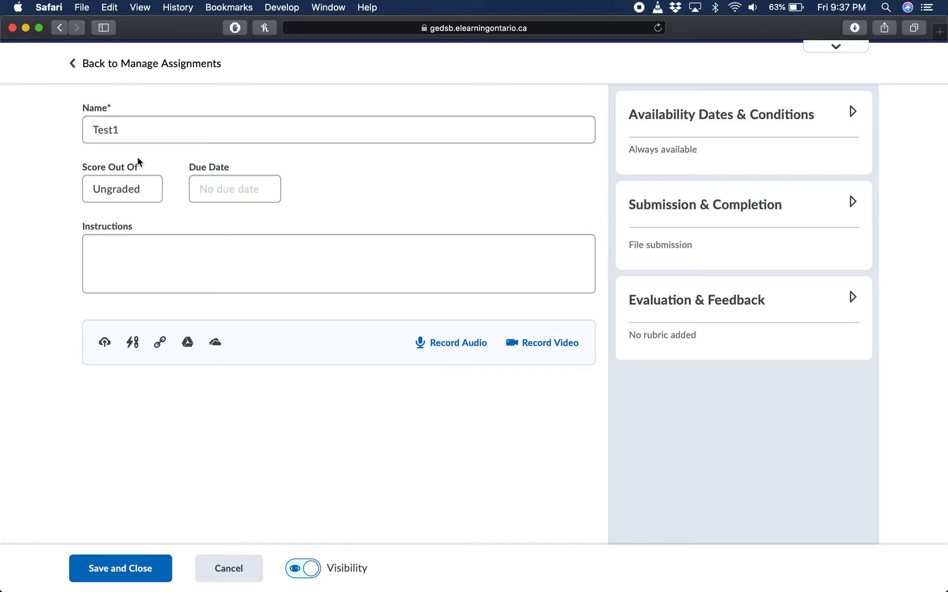
Step: Make the assignment graded and link it to the existing Test1 grade item
click(124, 190)
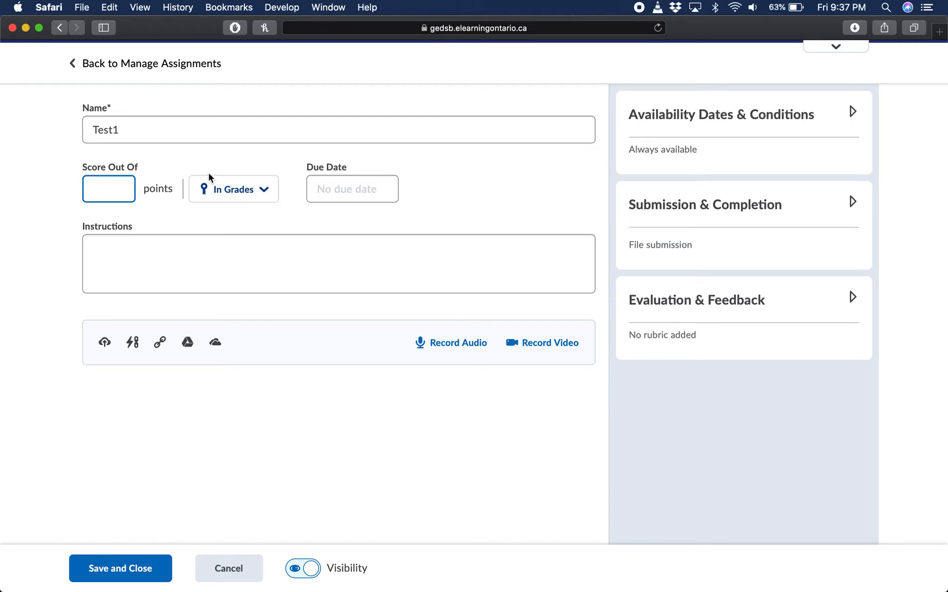
click(264, 191)
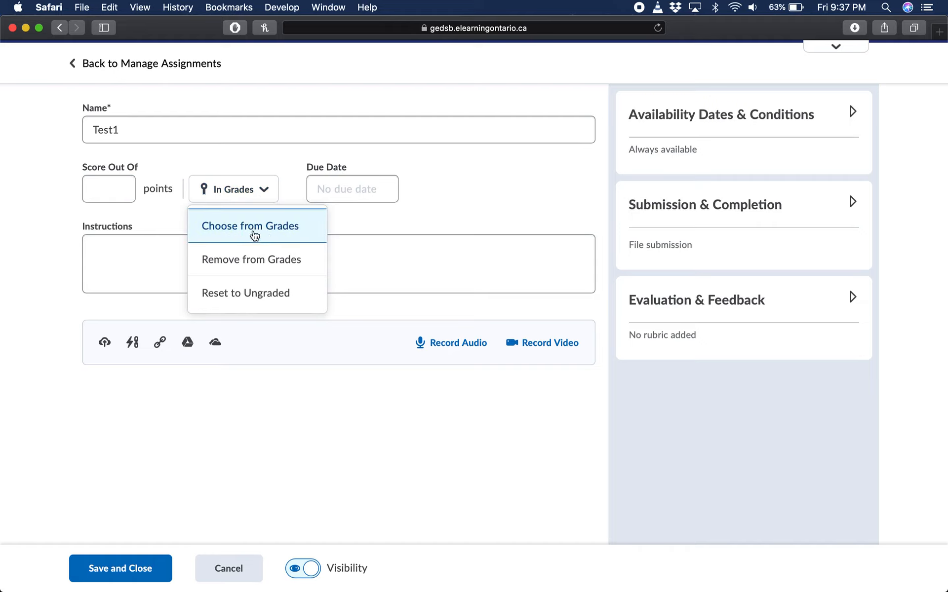
click(253, 227)
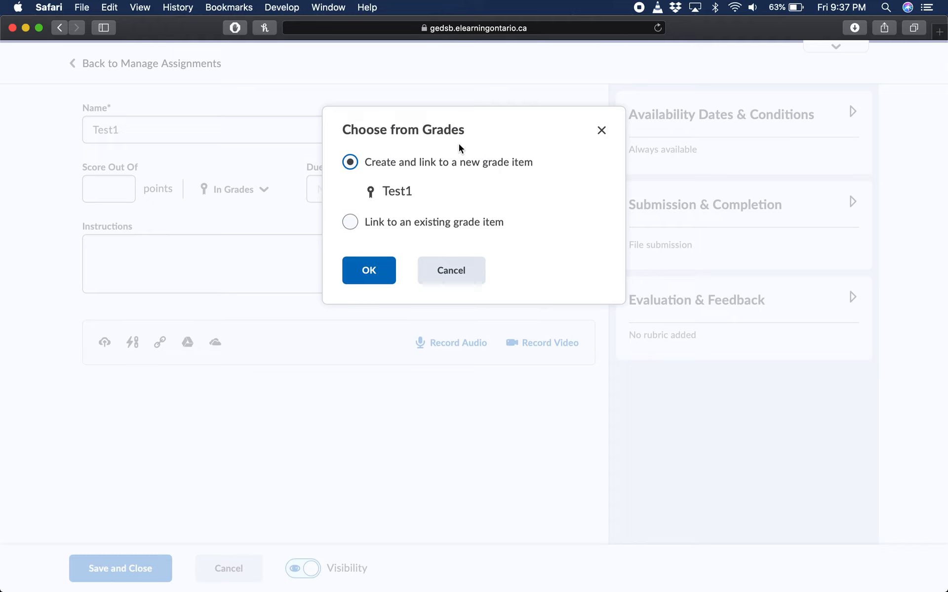
click(349, 223)
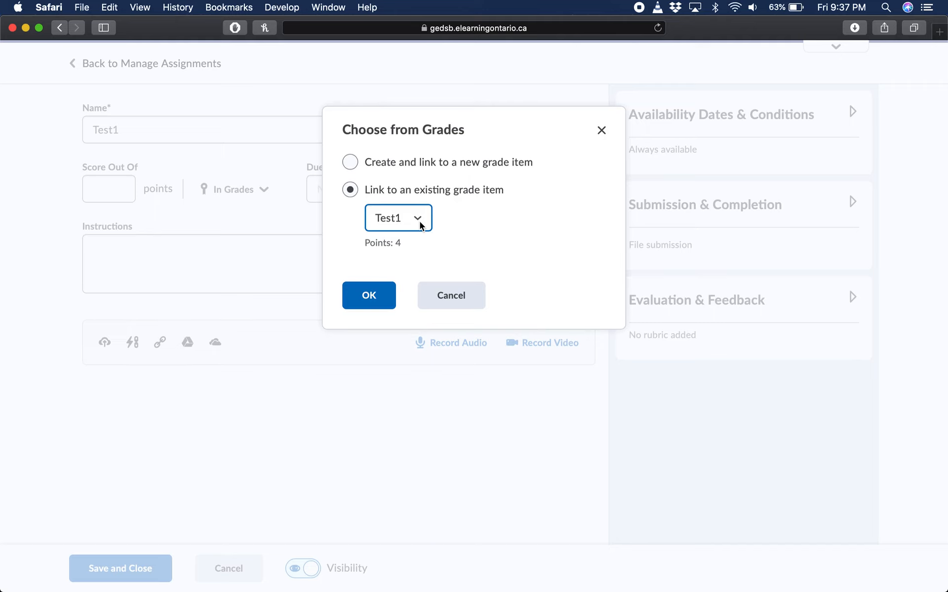
click(420, 226)
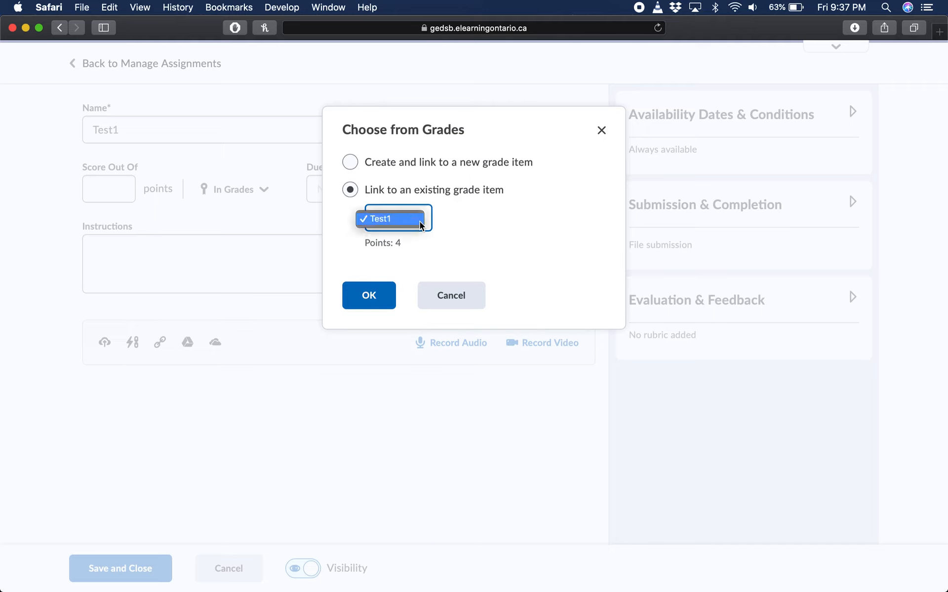
click(416, 225)
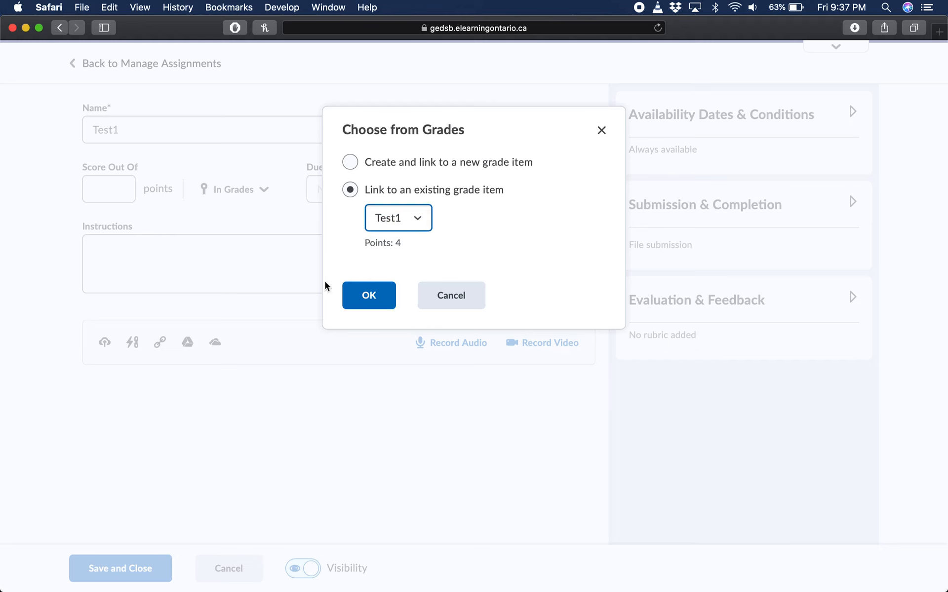
click(379, 305)
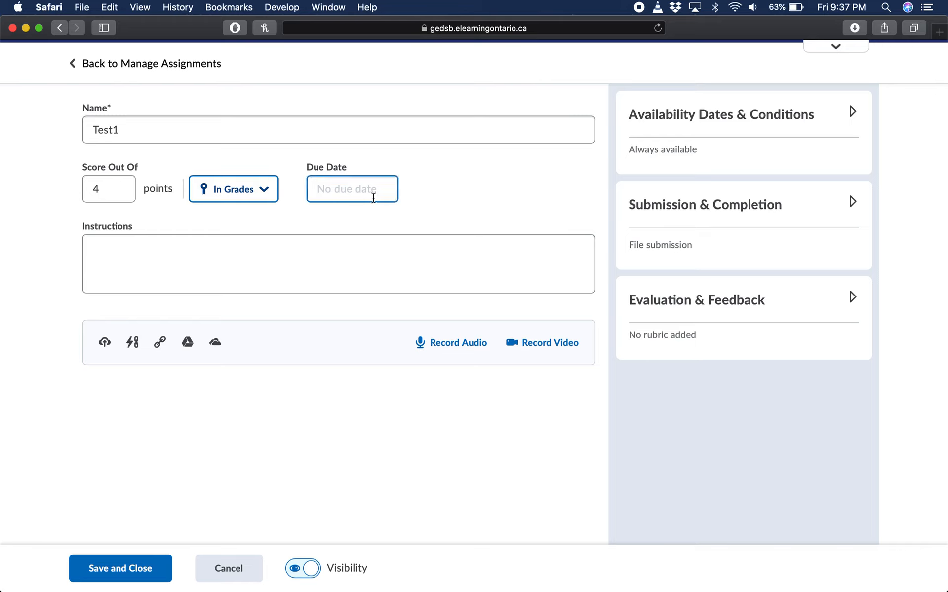
Step: Examine the assignment's instructions area, its rubric options under Evaluation & Feedback, and its Submission & Completion settings
click(270, 257)
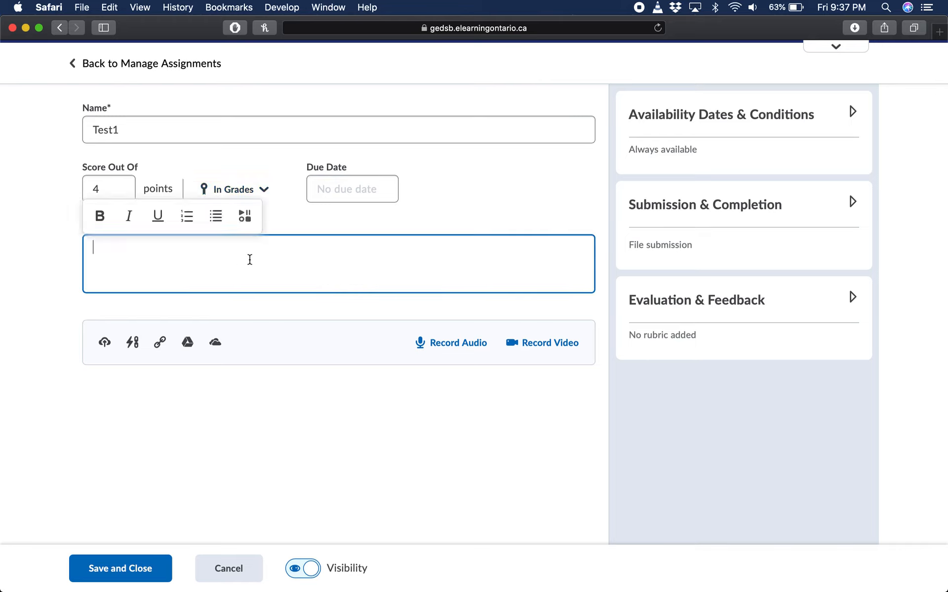
click(31, 260)
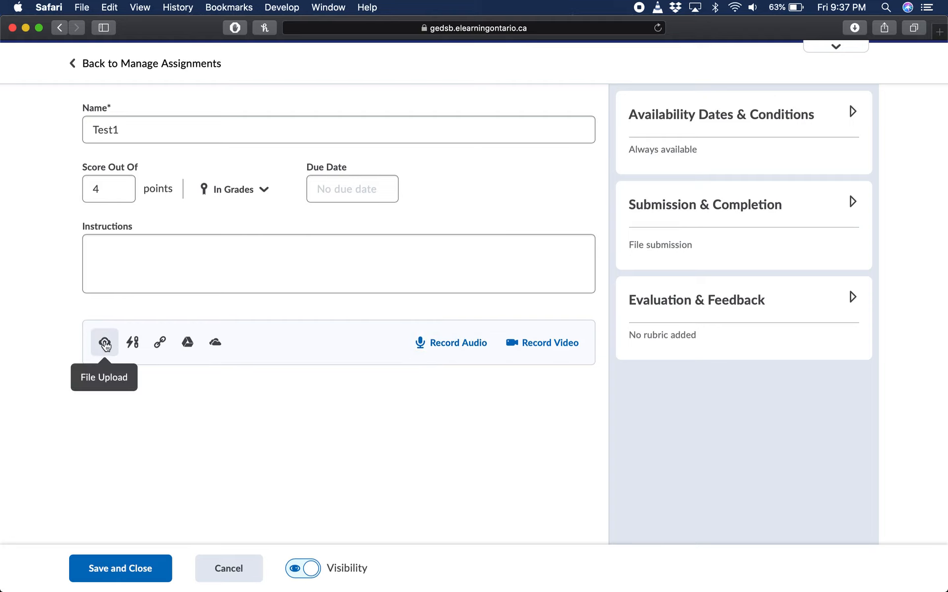
click(684, 296)
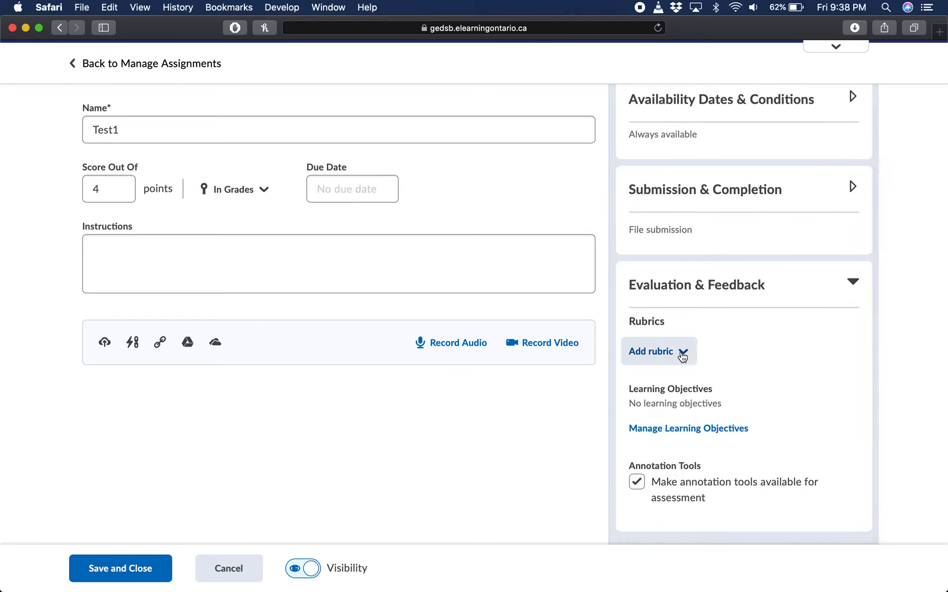
click(681, 353)
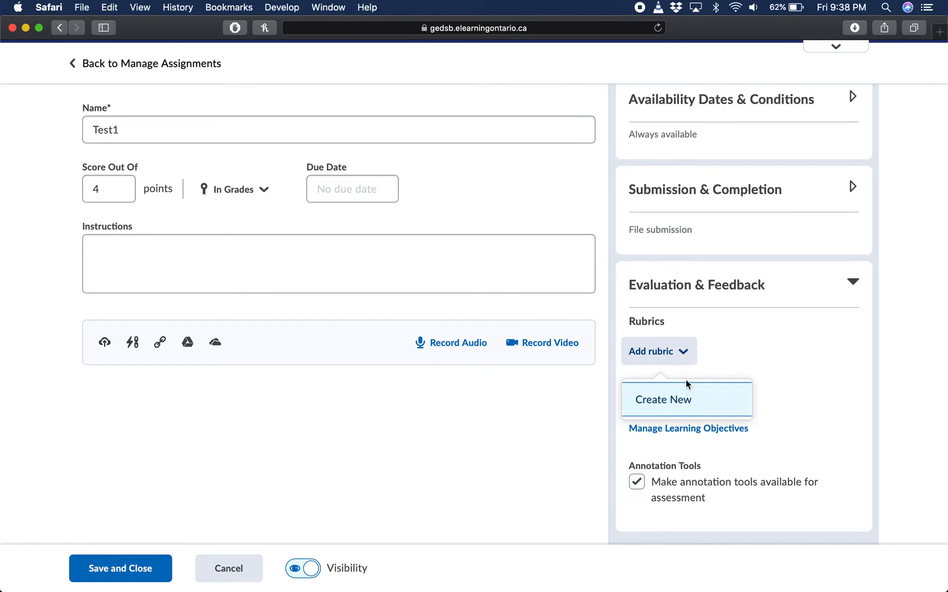
click(746, 349)
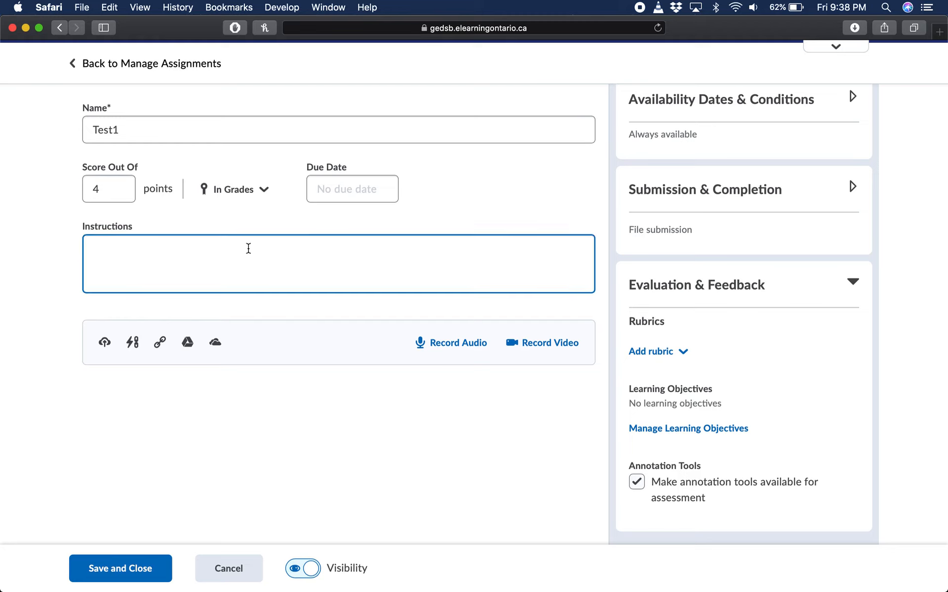
scroll(662, 308, up, 1)
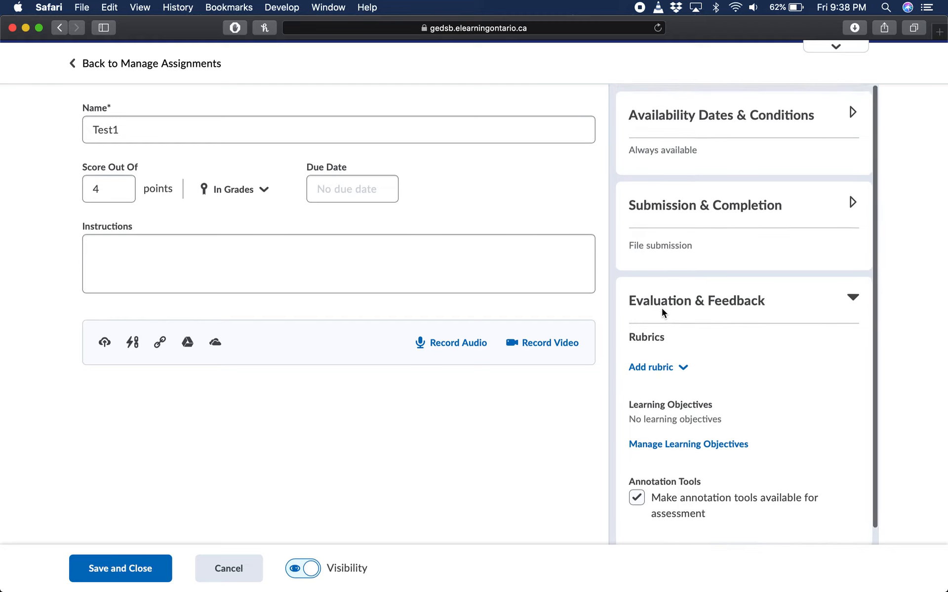
click(701, 220)
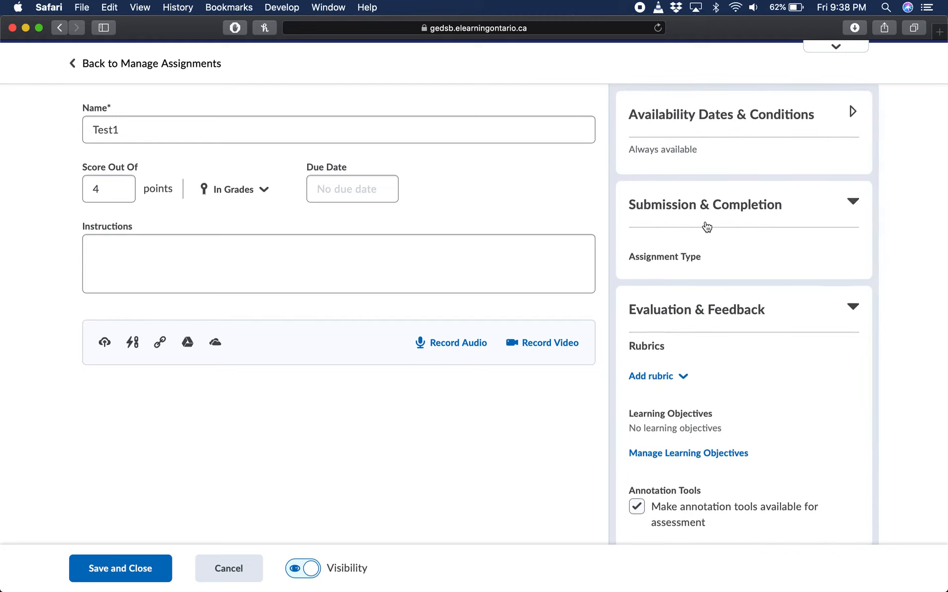
scroll(785, 318, down, 2)
scroll(791, 325, down, 1)
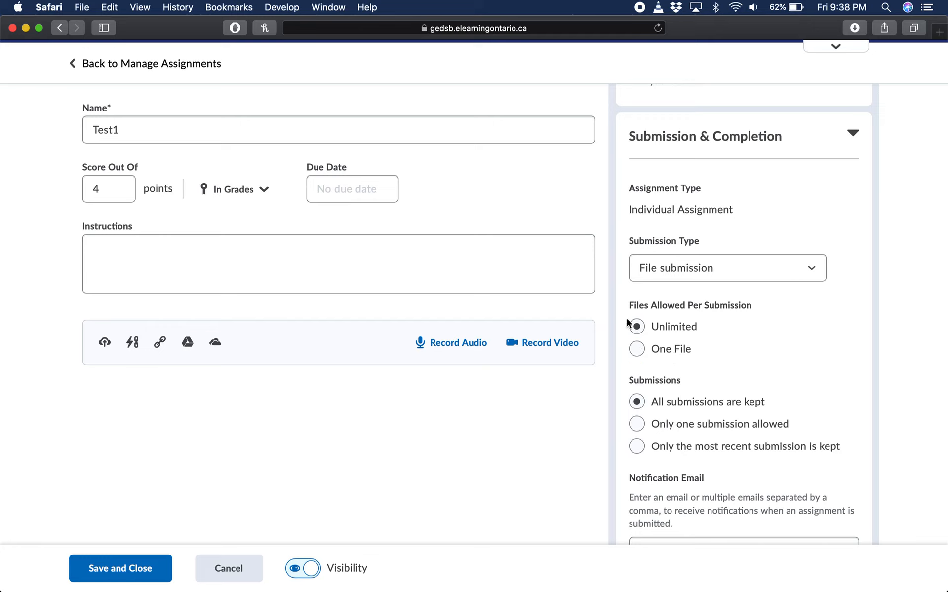
scroll(685, 326, up, 3)
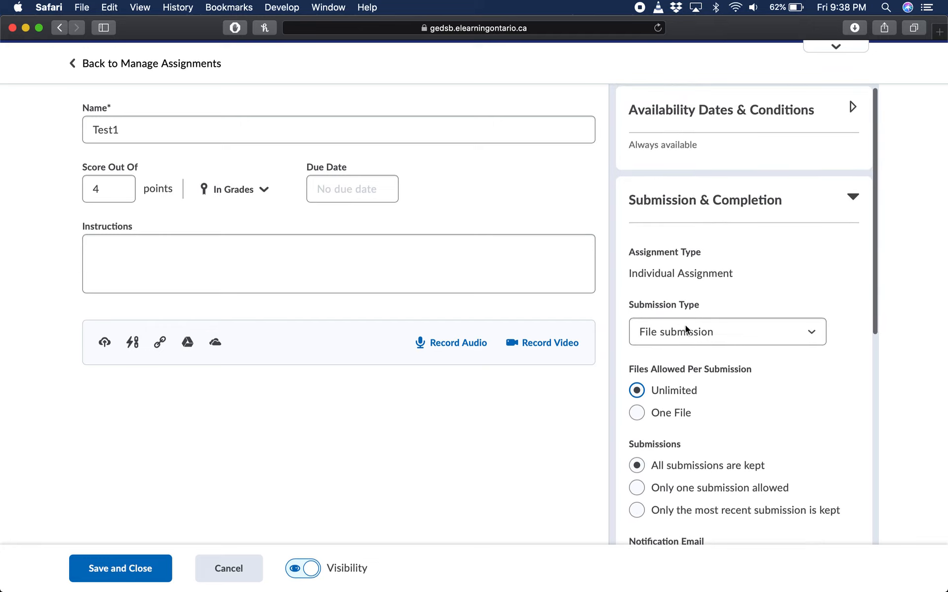
Step: Expand the Availability Dates & Conditions settings, and save and close the Test1 assignment
click(705, 125)
click(695, 197)
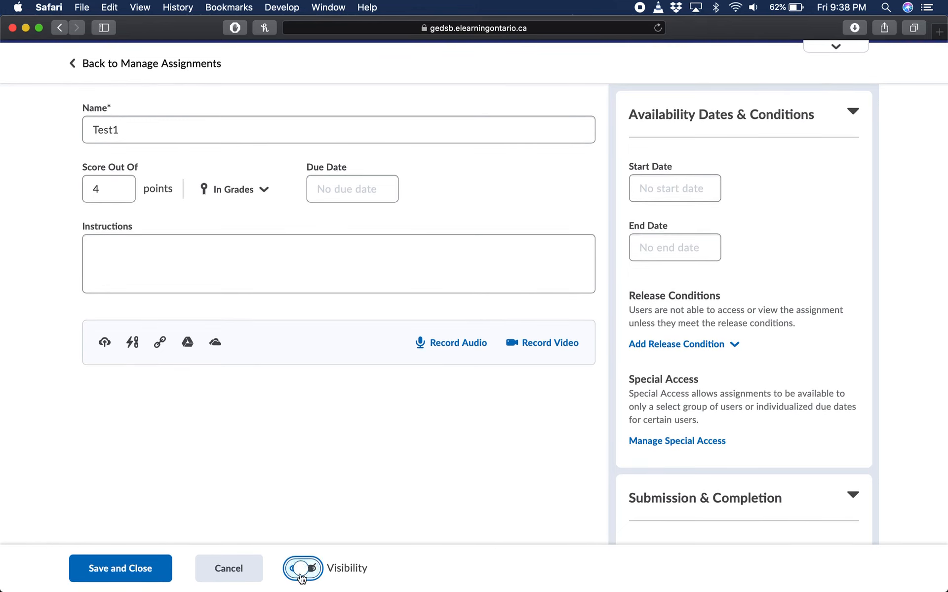
click(132, 574)
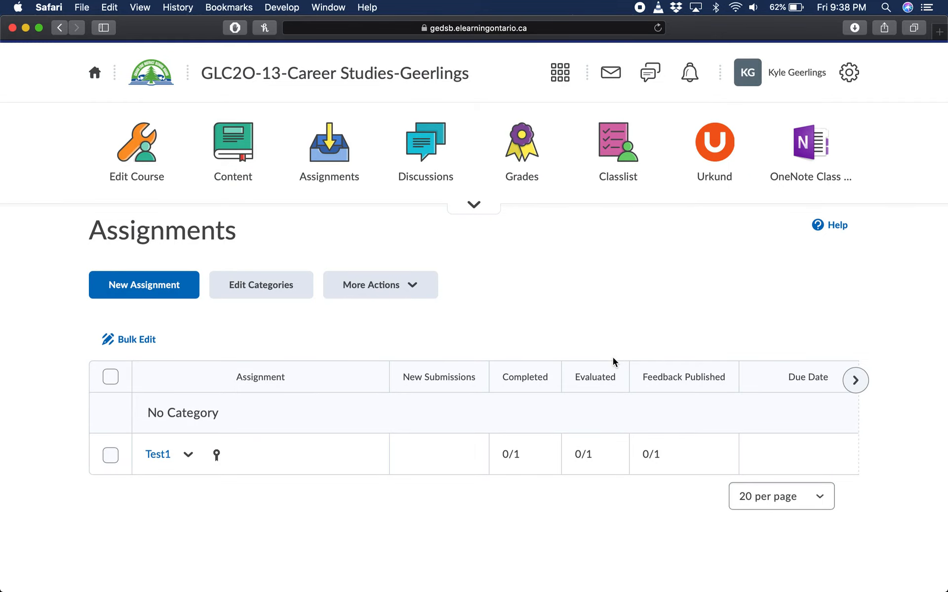
Step: Switch to the browser window with the test student's account and open the Test1 assignment for submission
key(ctrl+Up)
click(405, 201)
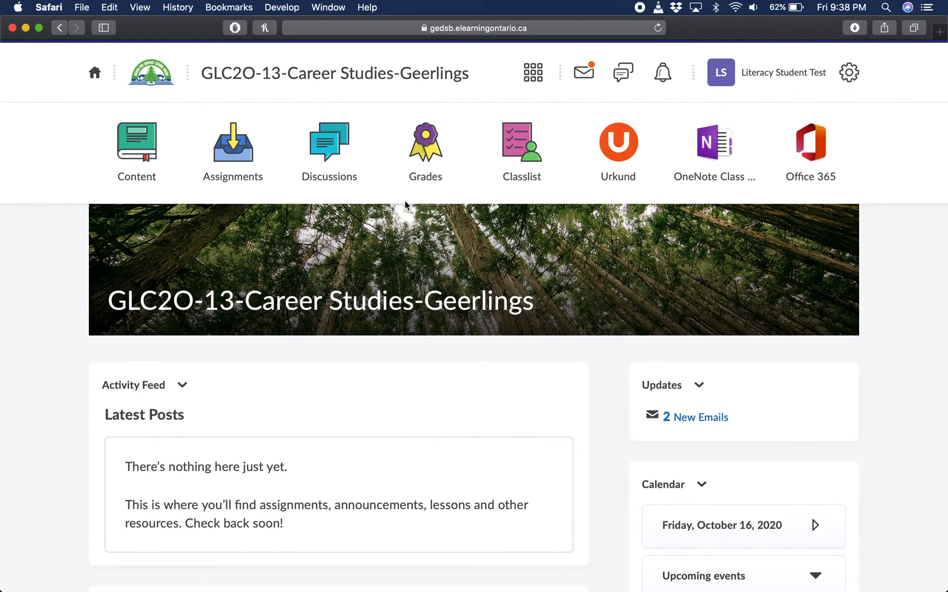
scroll(660, 265, down, 3)
scroll(659, 265, up, 3)
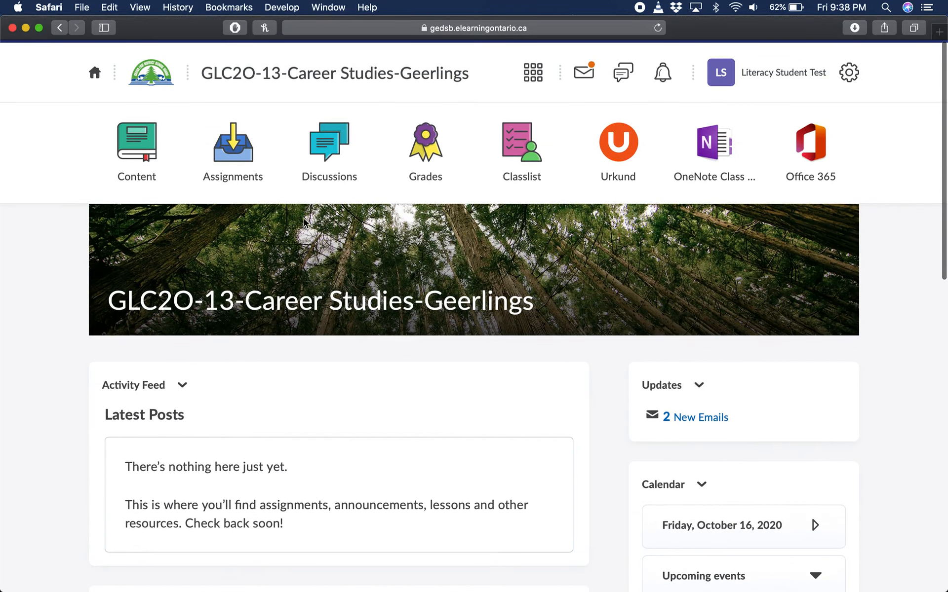
click(250, 165)
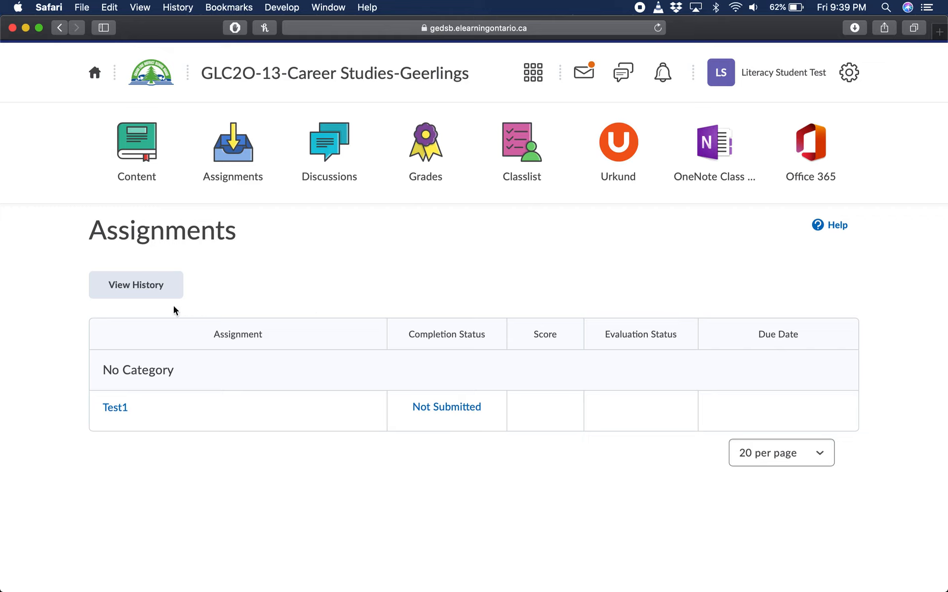
click(120, 409)
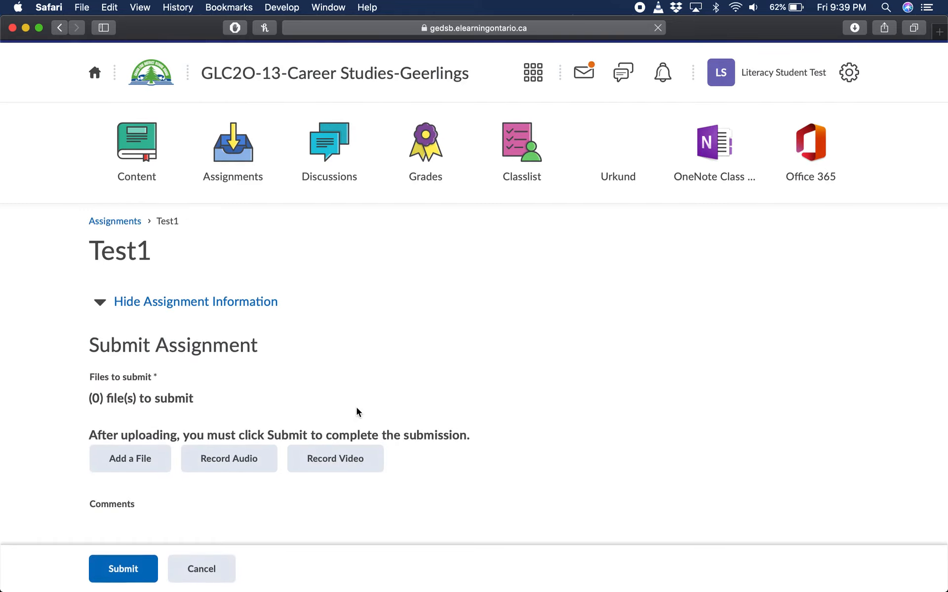
Step: Attach Assignment.docx from the computer's Desktop to the Test1 submission
scroll(357, 411, down, 2)
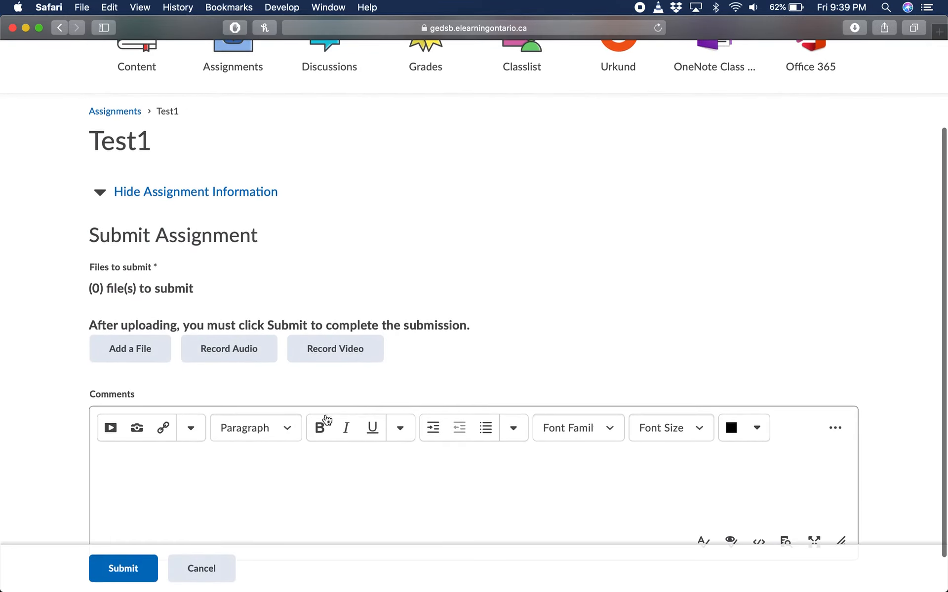
click(140, 357)
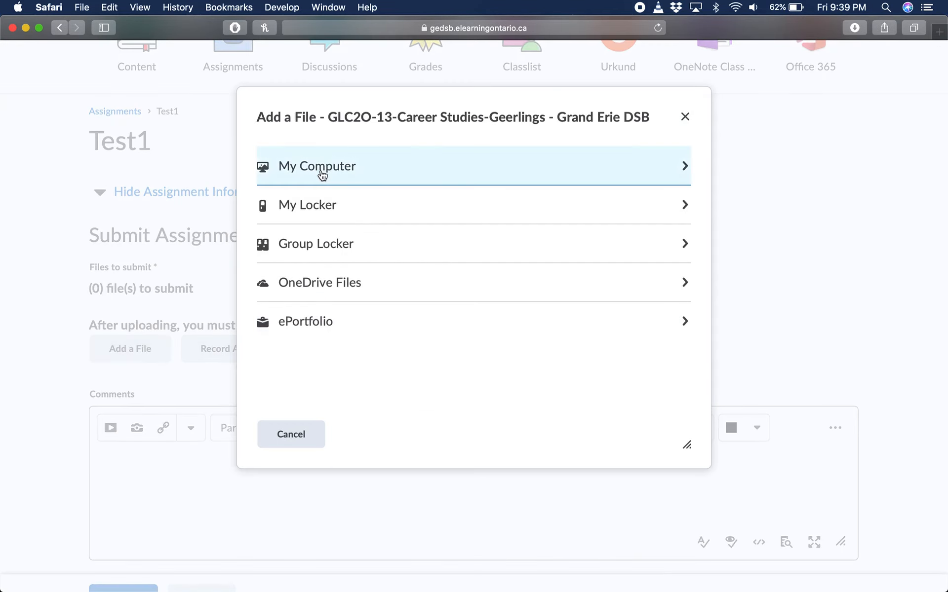
click(321, 171)
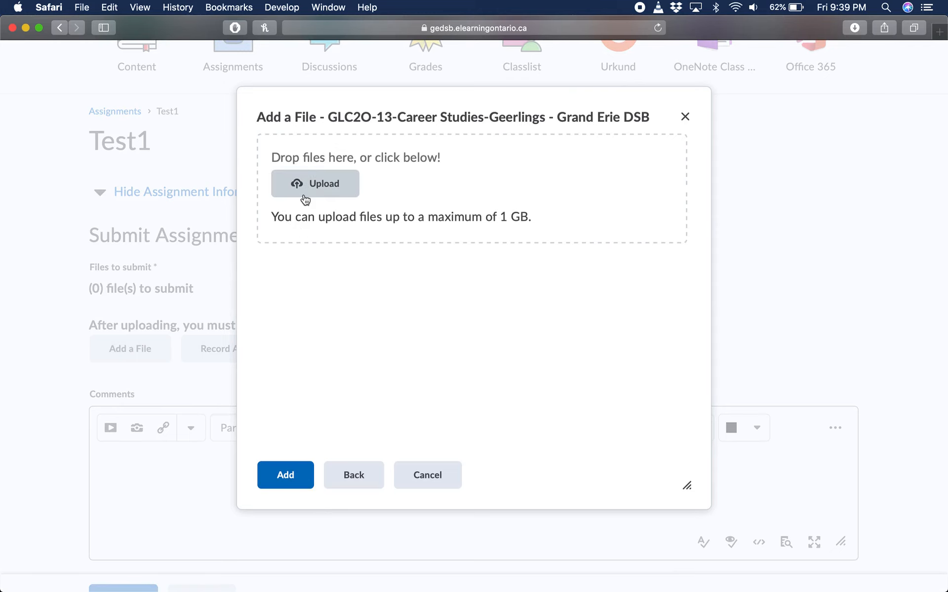
click(309, 193)
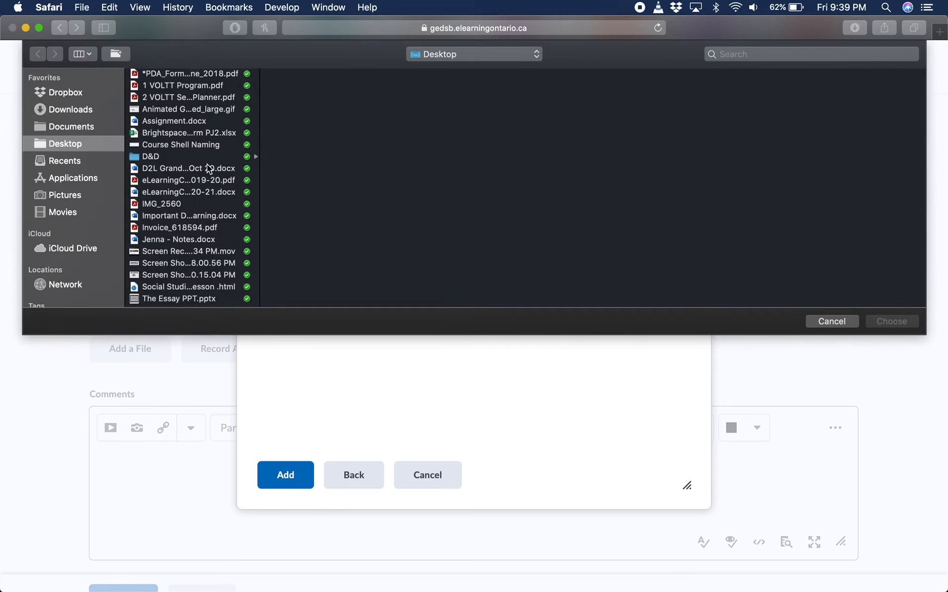
click(178, 122)
double_click(177, 120)
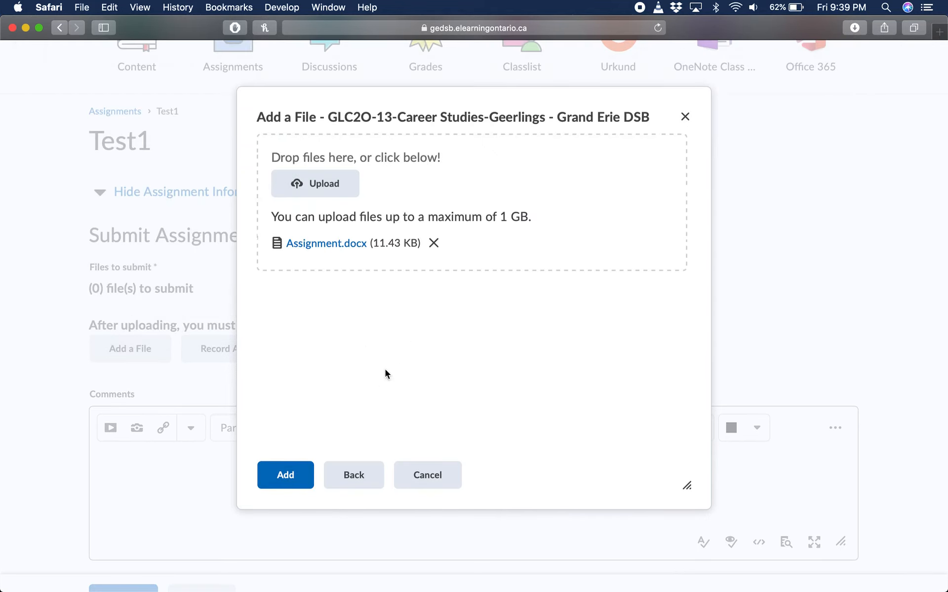
click(296, 477)
Step: Add the comment "This is my assignment!" and submit the assignment
scroll(358, 395, down, 3)
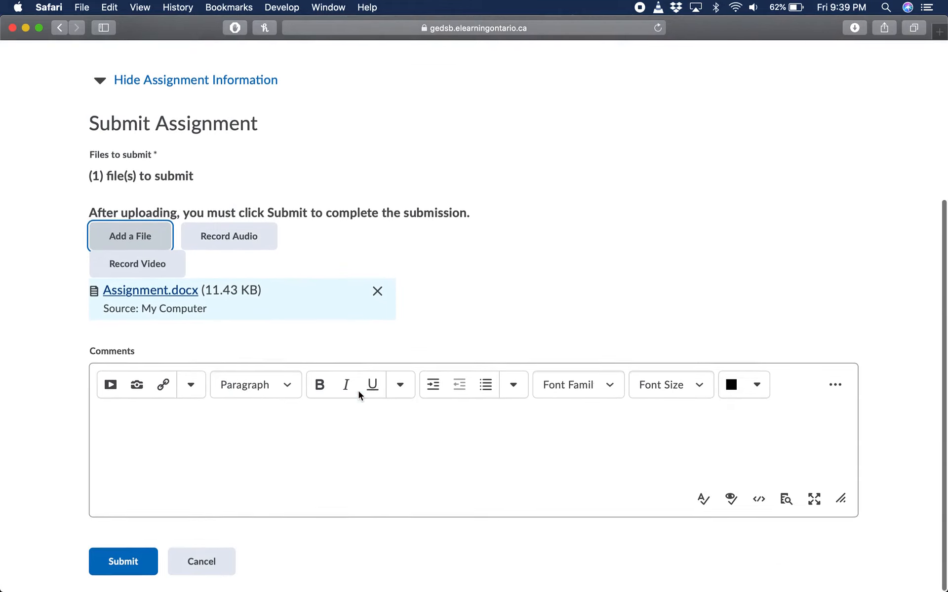
click(327, 440)
text(j)
key(BackSpace)
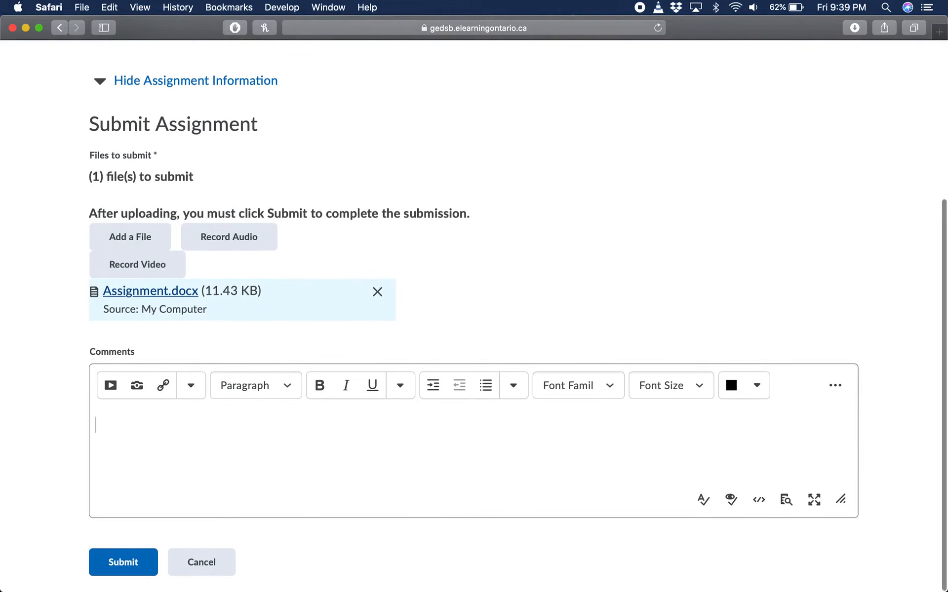
text(This)
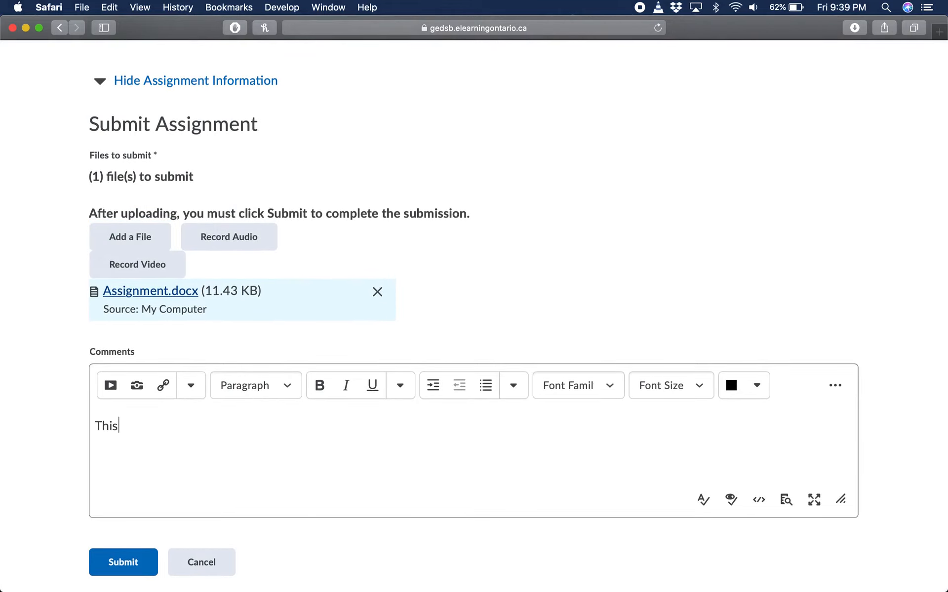
text( is my assignment!)
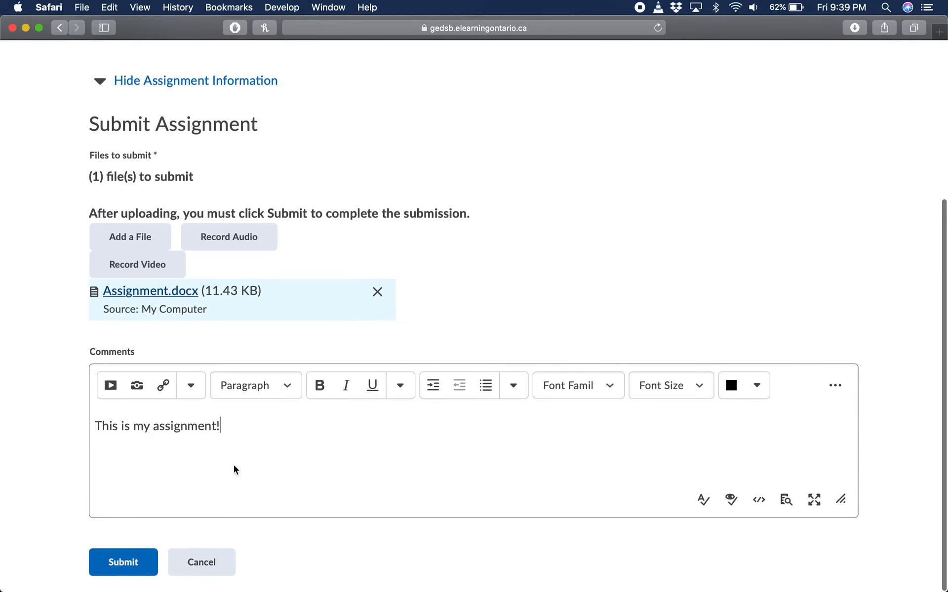
click(123, 563)
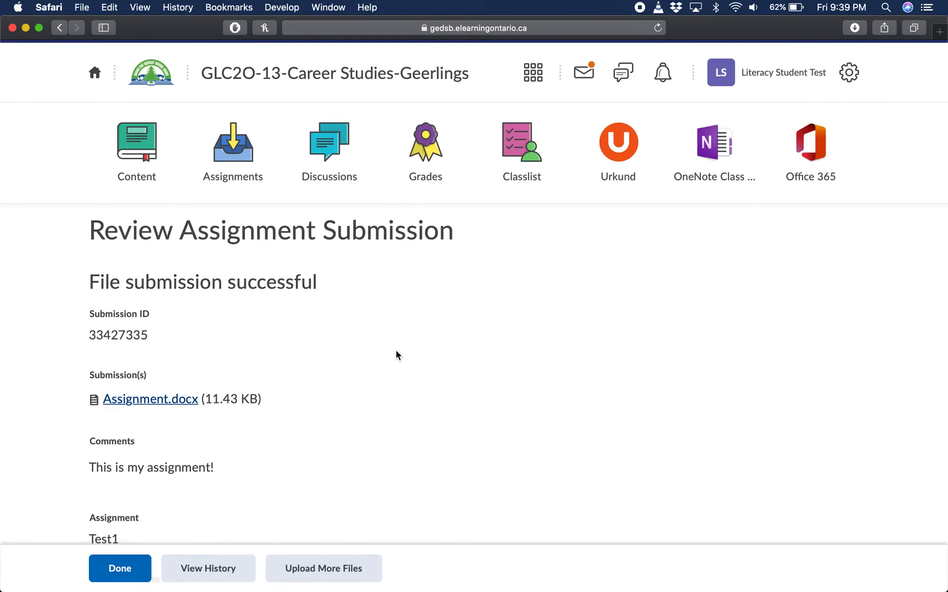
Step: Return to the teacher's browser window, reload the assignments list, and check the submission and completion counts for Test1
key(ctrl+Up)
click(330, 220)
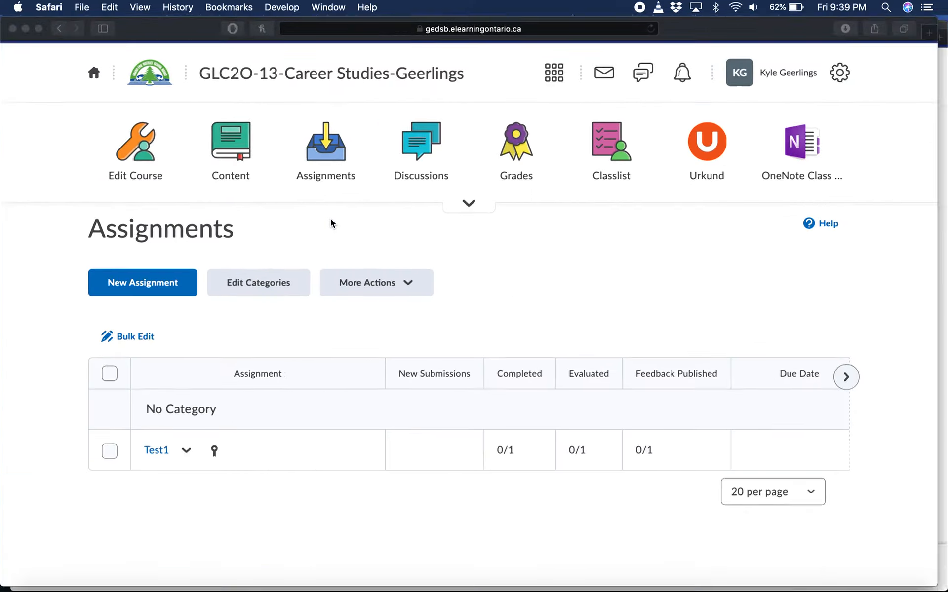
click(334, 146)
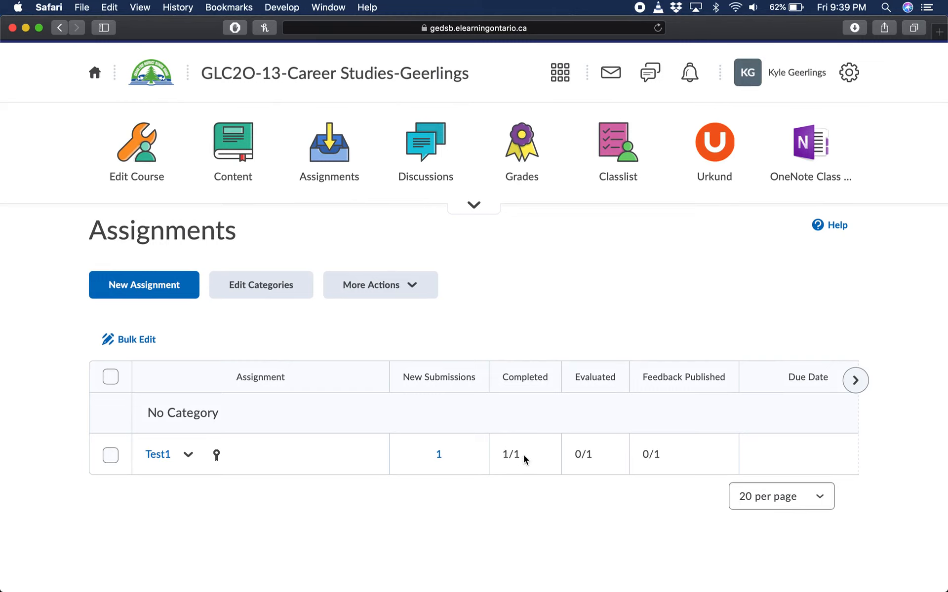
drag(525, 459, 519, 458)
click(524, 455)
drag(514, 455, 522, 452)
click(523, 452)
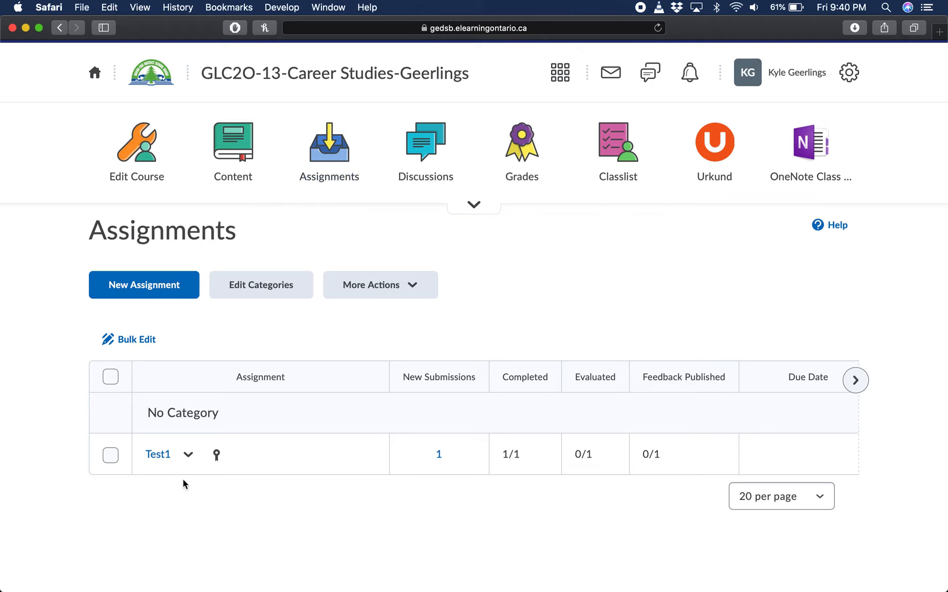
Step: Open the test student's Test1 submission for evaluation and view the submitted Assignment.docx
click(160, 455)
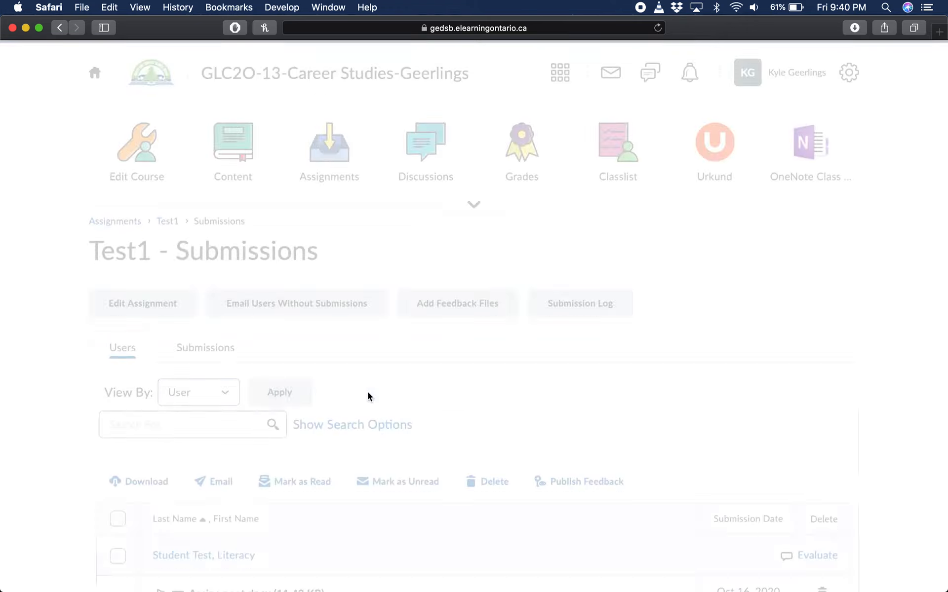
scroll(480, 368, down, 2)
scroll(480, 367, down, 2)
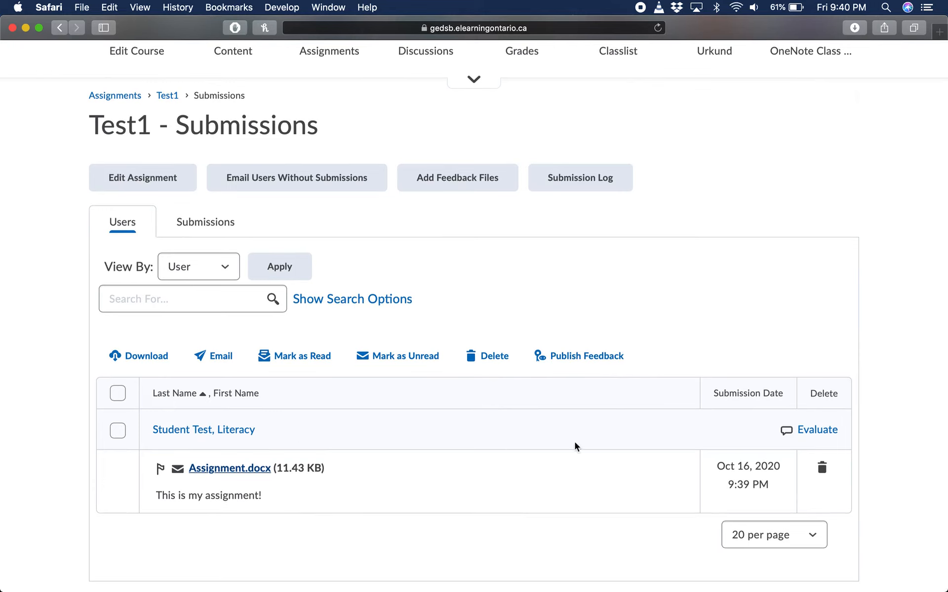
click(815, 431)
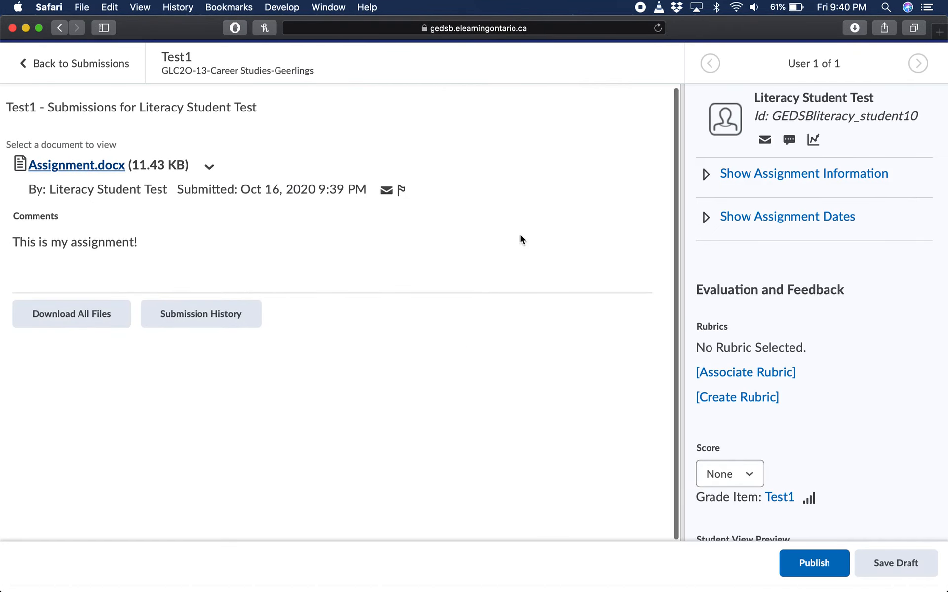
click(94, 170)
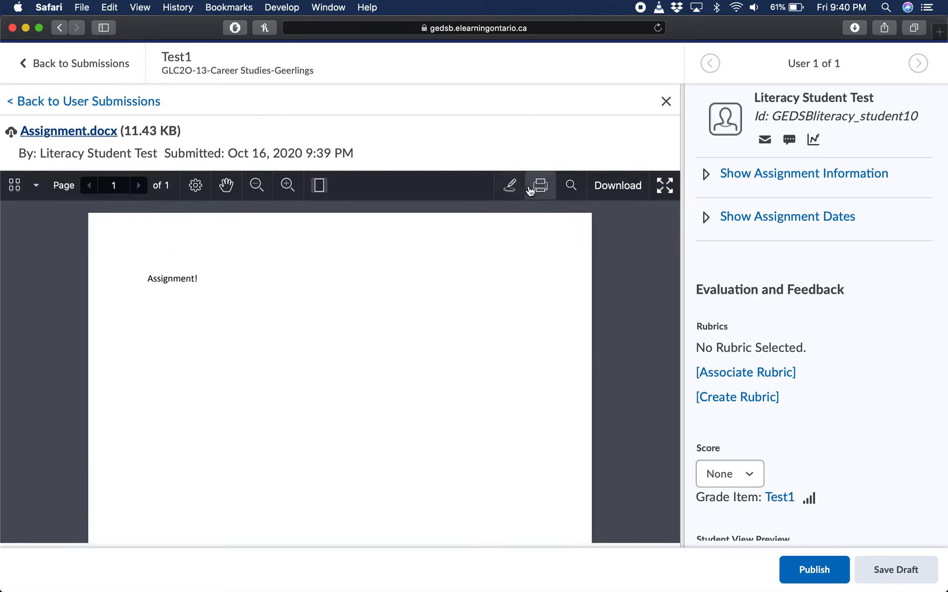
Step: Set the Test1 submission's score to 4, then change it to 4+
scroll(833, 324, down, 3)
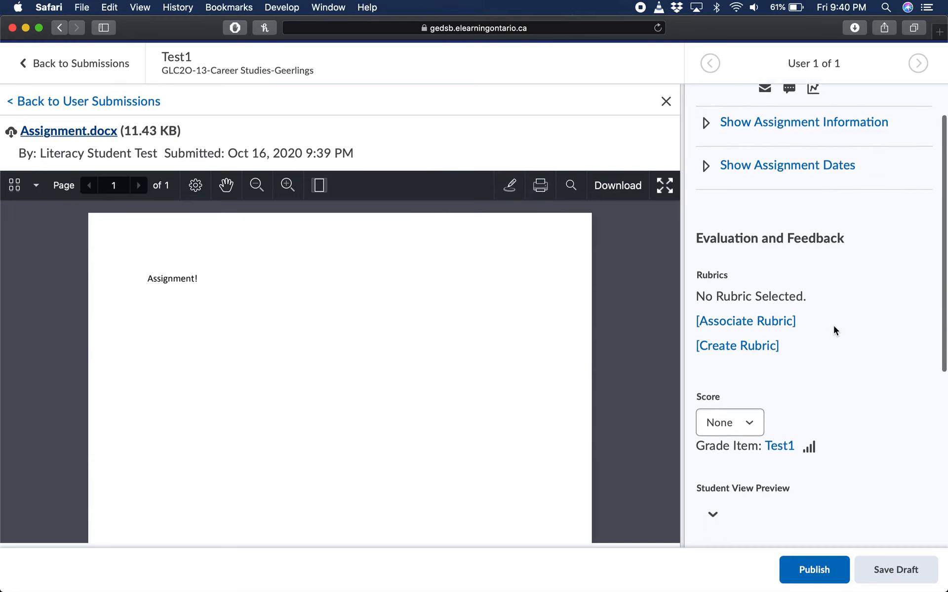
scroll(833, 330, down, 2)
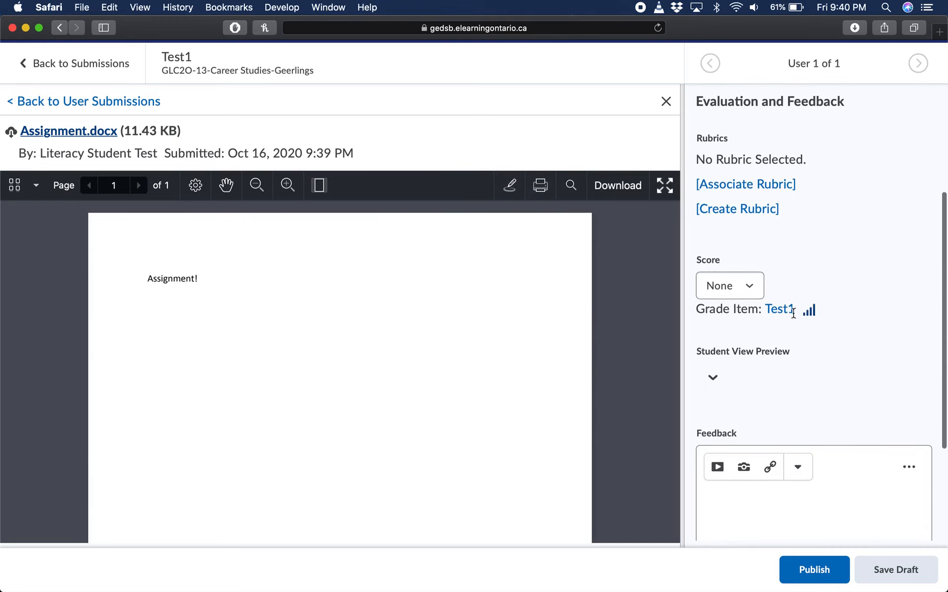
click(751, 295)
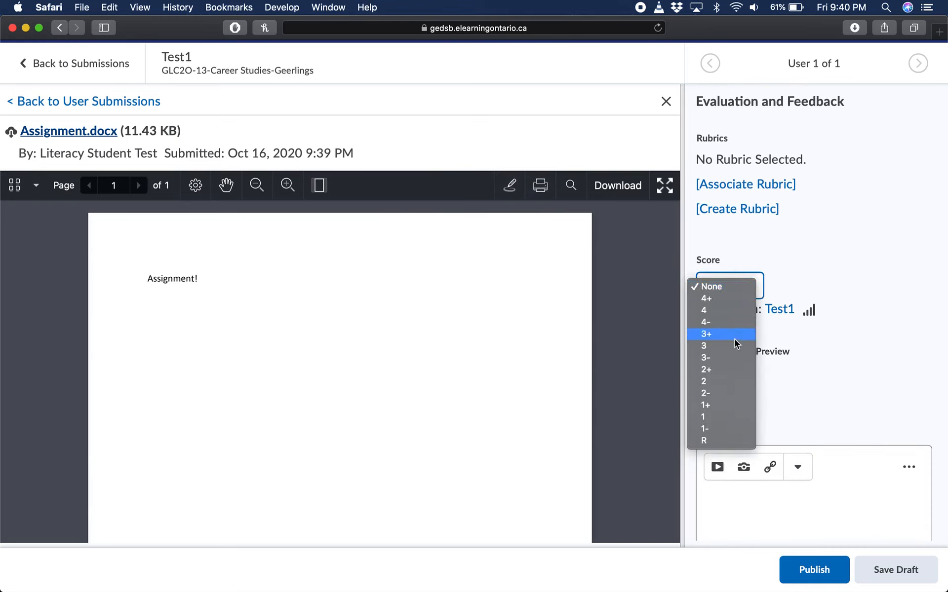
click(731, 309)
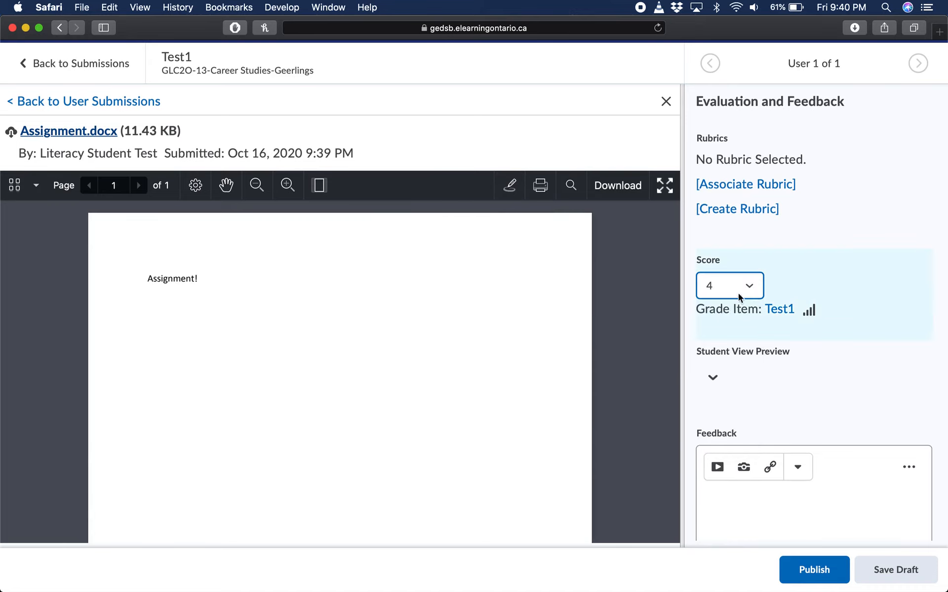
scroll(834, 390, down, 1)
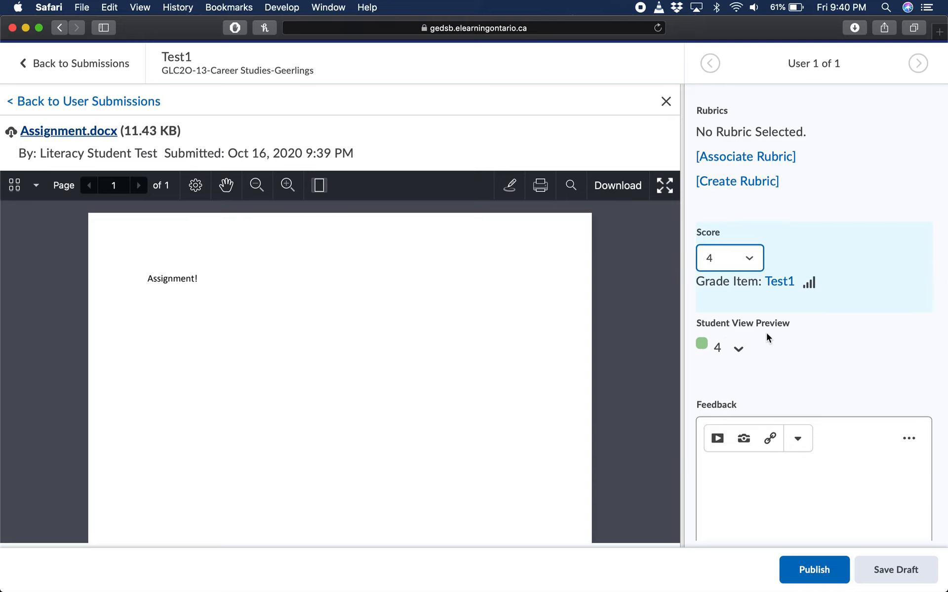
click(724, 256)
click(716, 252)
Step: Look over the feedback options below the score and publish the evaluation without written feedback
scroll(799, 341, down, 3)
click(773, 427)
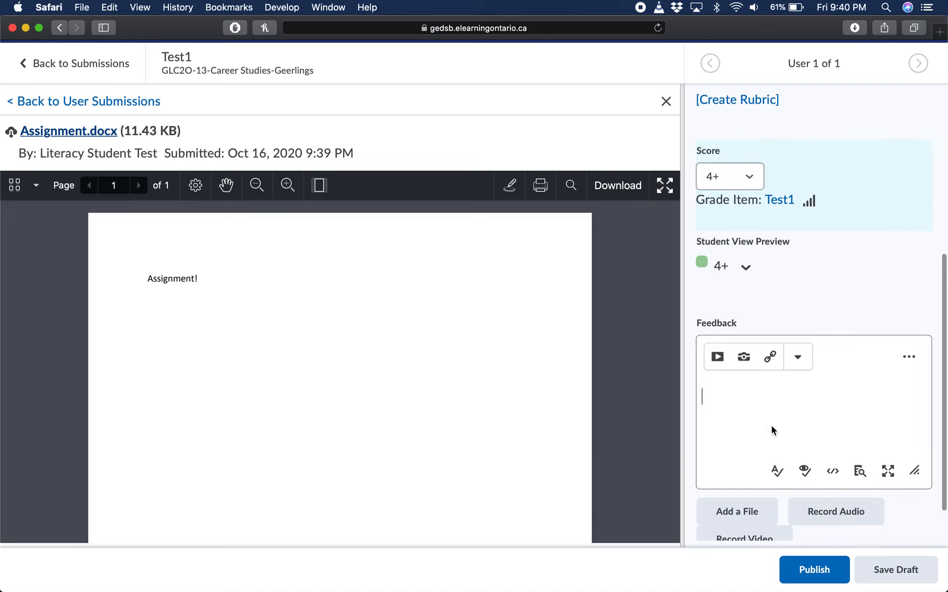
scroll(773, 429, down, 2)
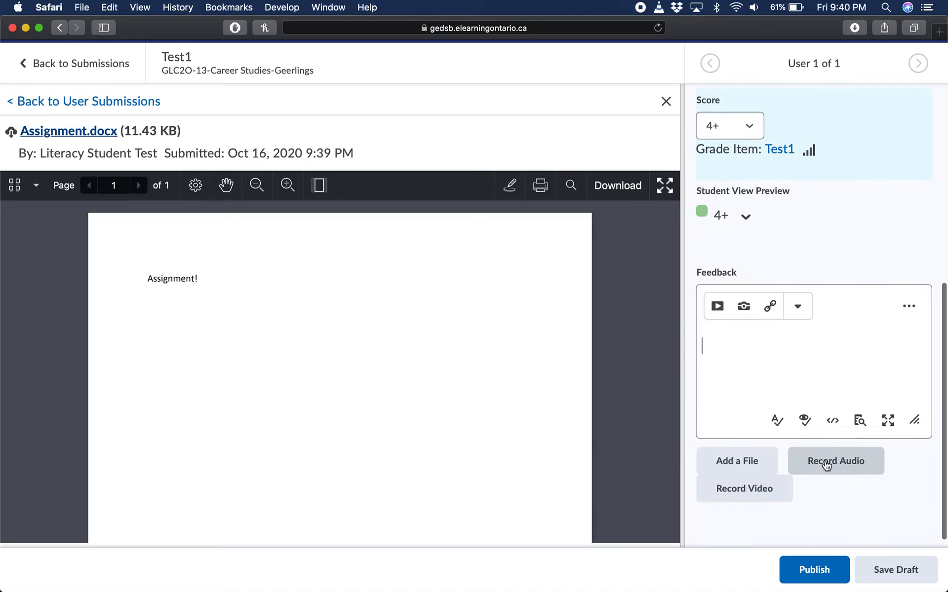
click(816, 569)
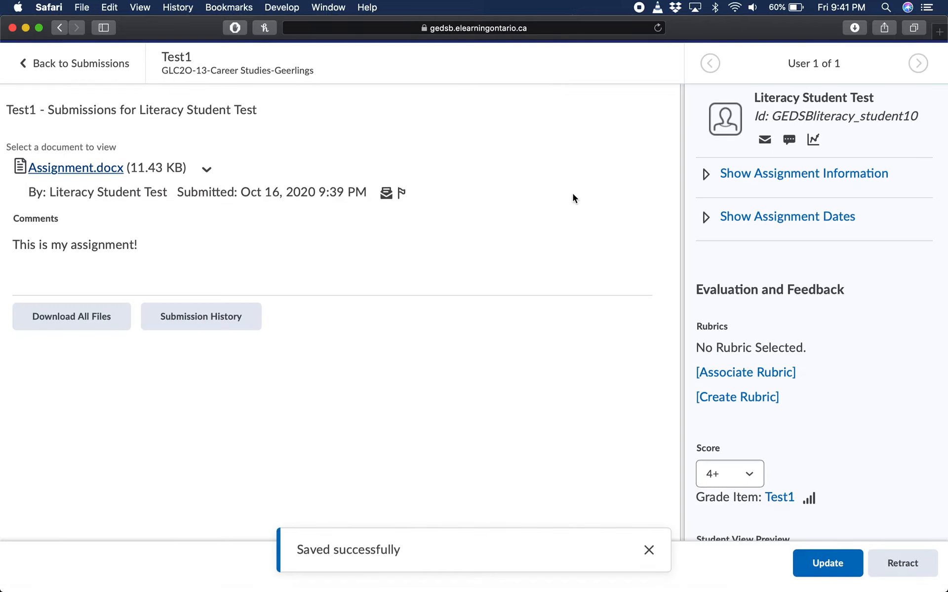
Step: Switch to the test student's browser window and check the Test1 mark in the course's grades and assignments lists
key(ctrl+Up)
click(369, 213)
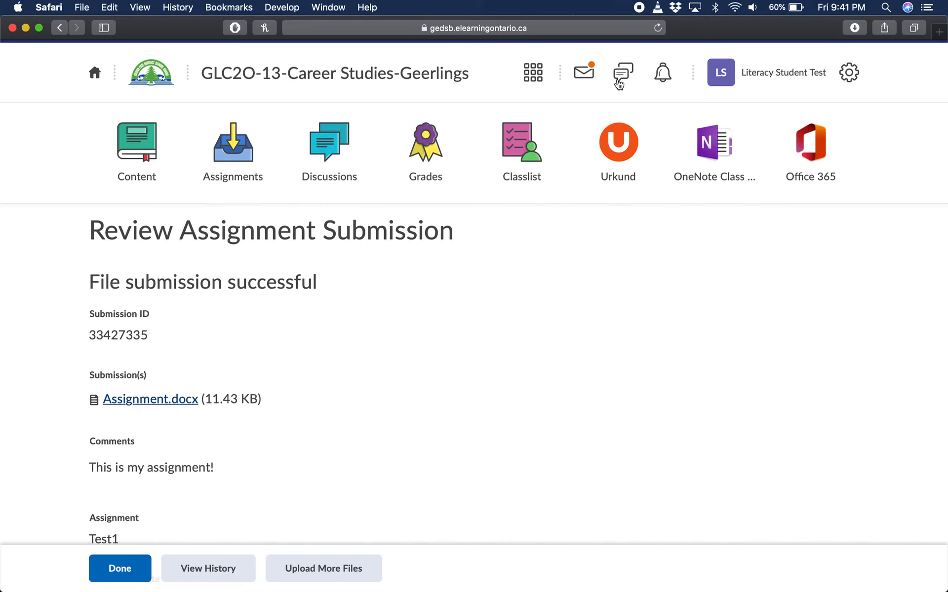
click(421, 78)
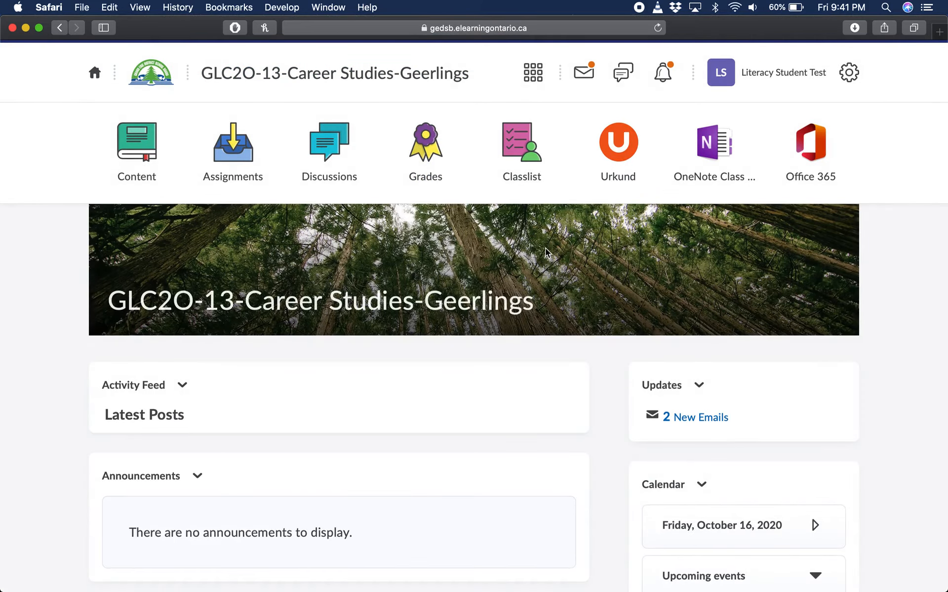
click(436, 150)
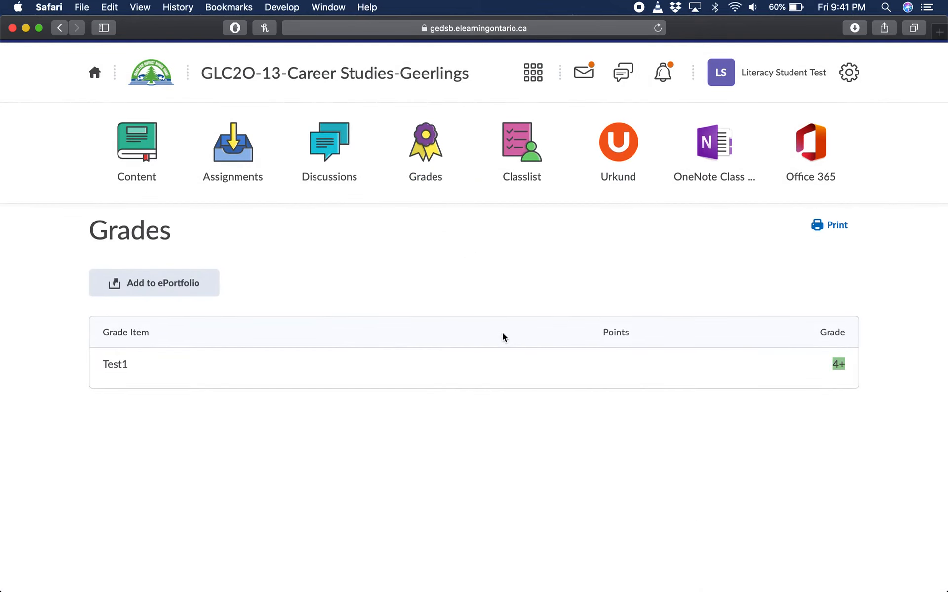
drag(849, 369, 824, 358)
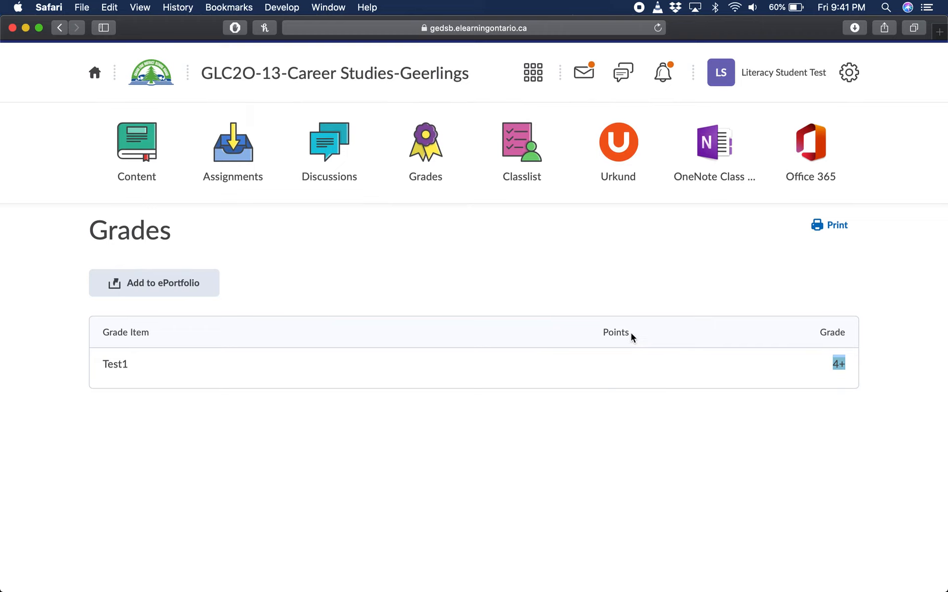
click(260, 167)
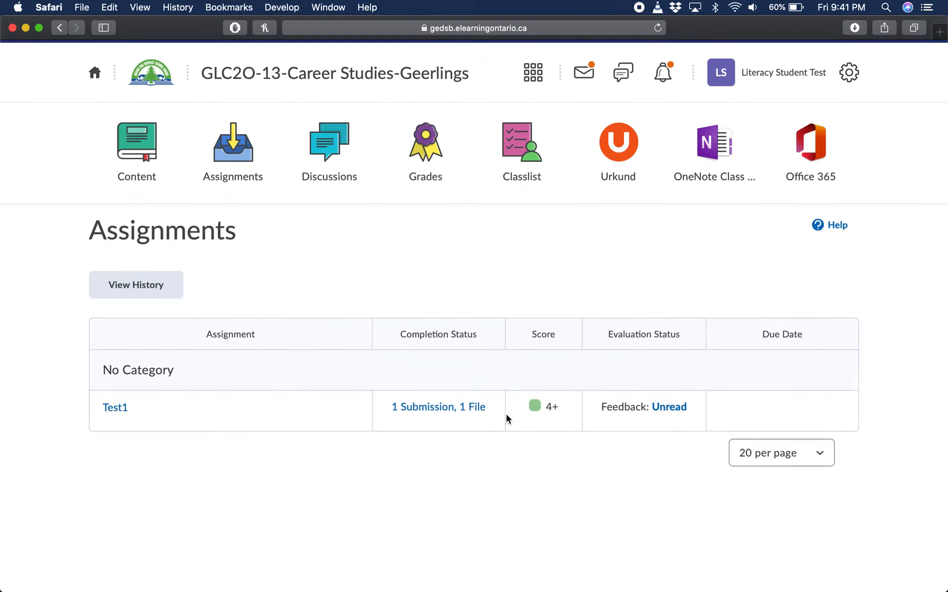